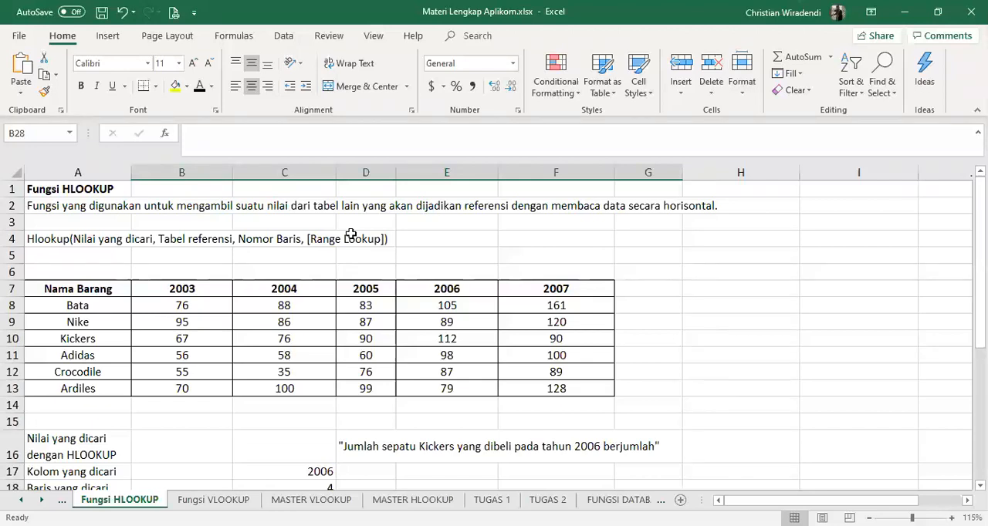
Enter the bare function name =hlookup in cell C16, beside the label "Nilai yang dicari dengan HLOOKUP"
scroll(350, 234, "down", 1)
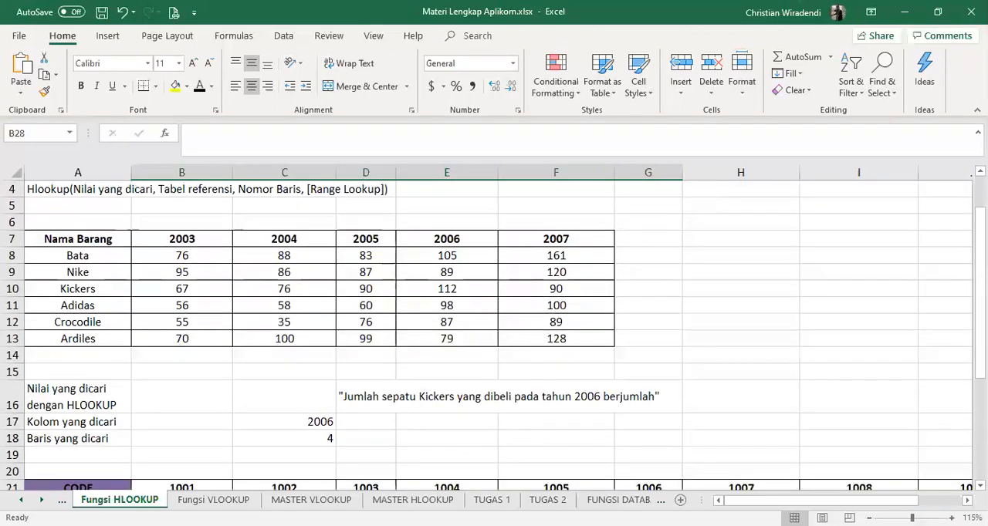
scroll(494, 335, "up", 1)
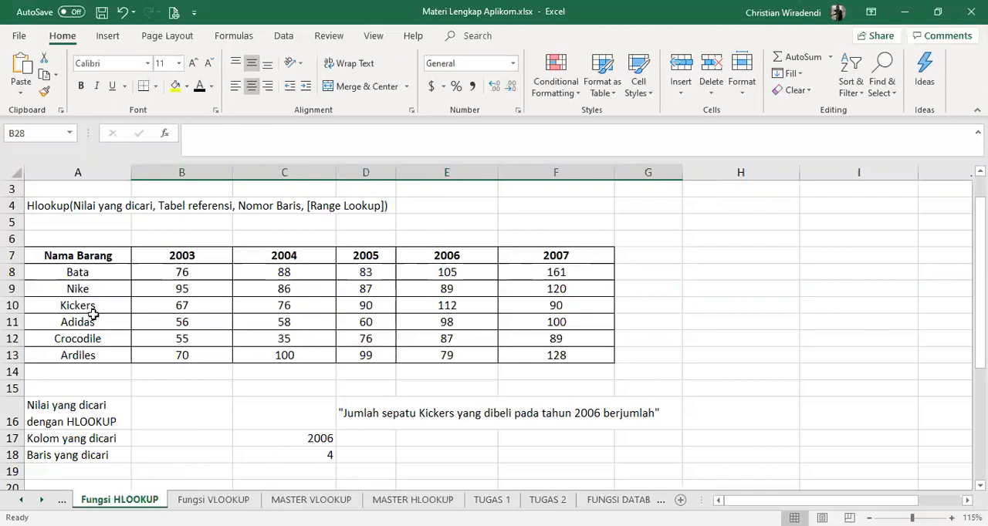
left_click(284, 409)
type("=")
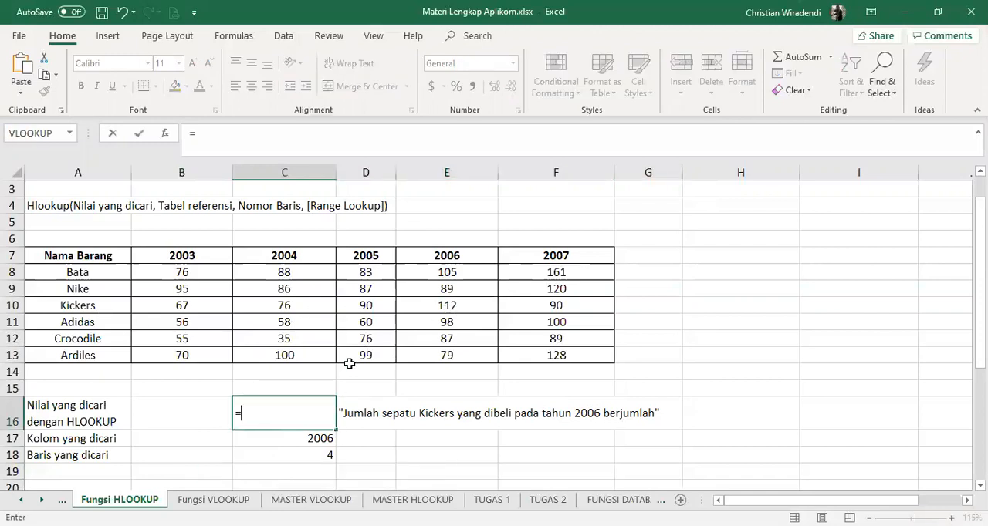
type("hl")
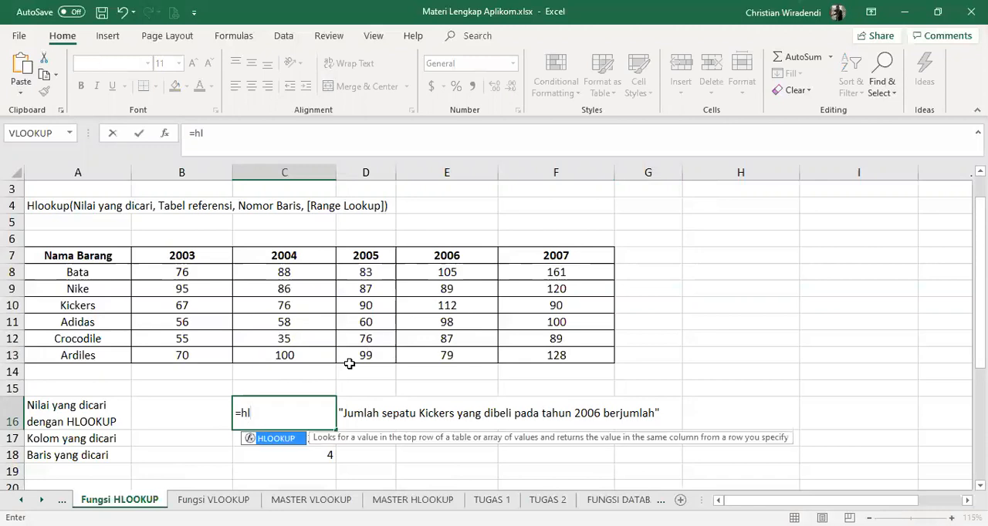
type("ookup")
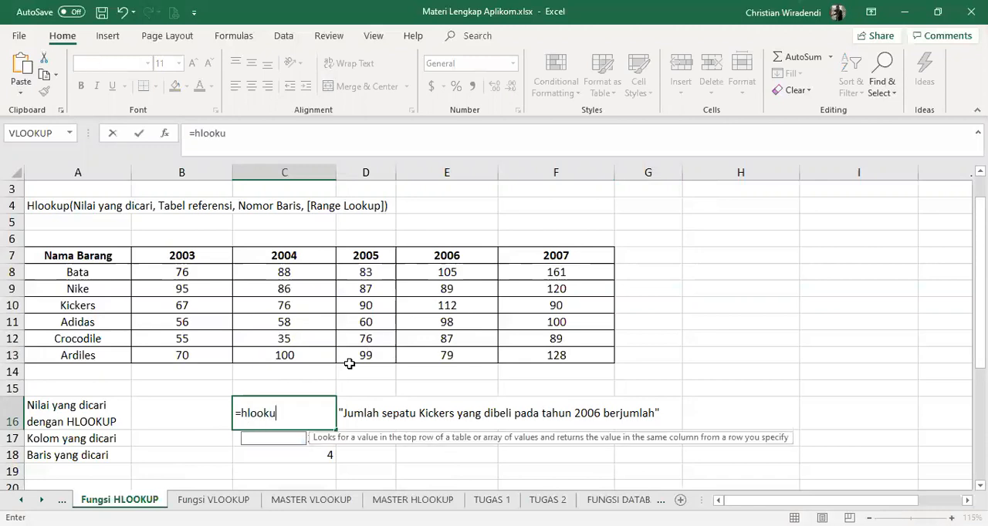
key("Return")
key("Return")
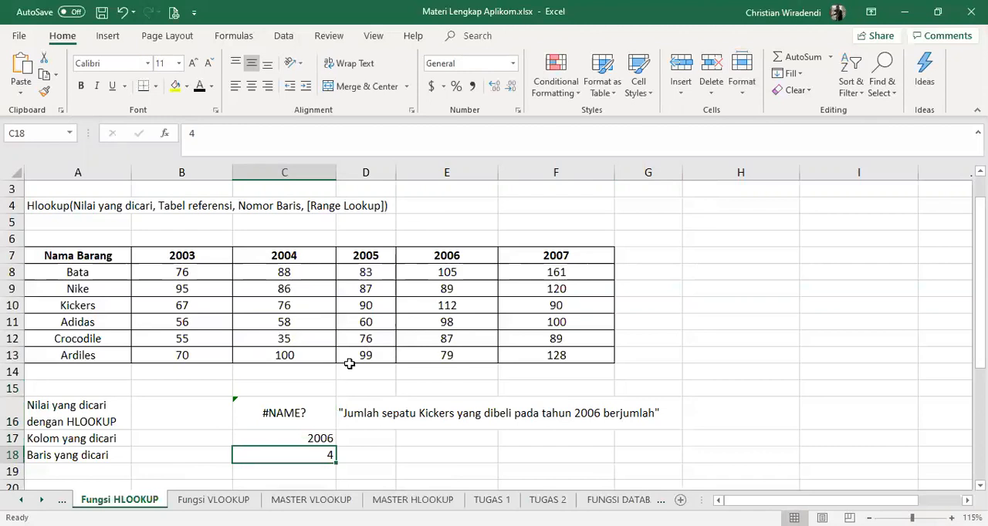
Complete the formula in C16 as =hlookup(C17,B7:F13,C18,false)
left_click(284, 414)
left_click(261, 136)
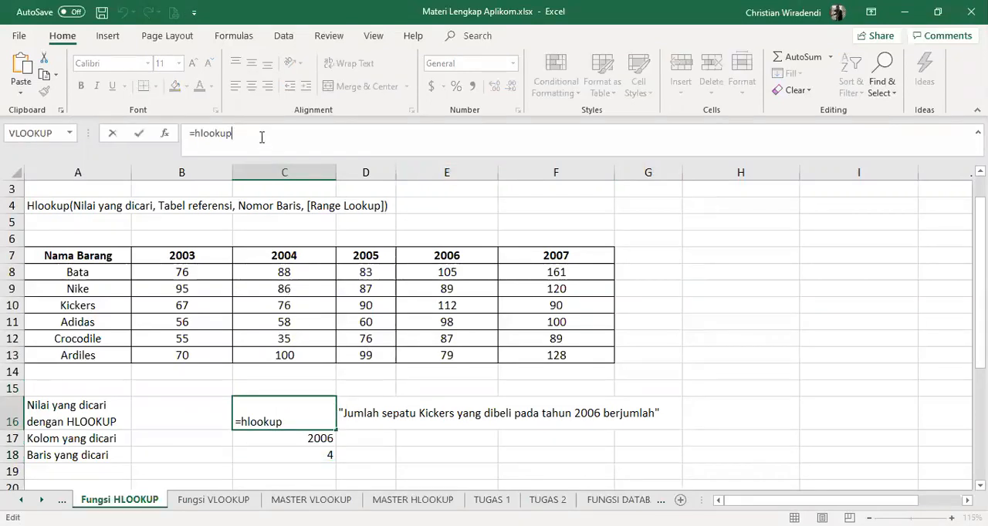
type("(")
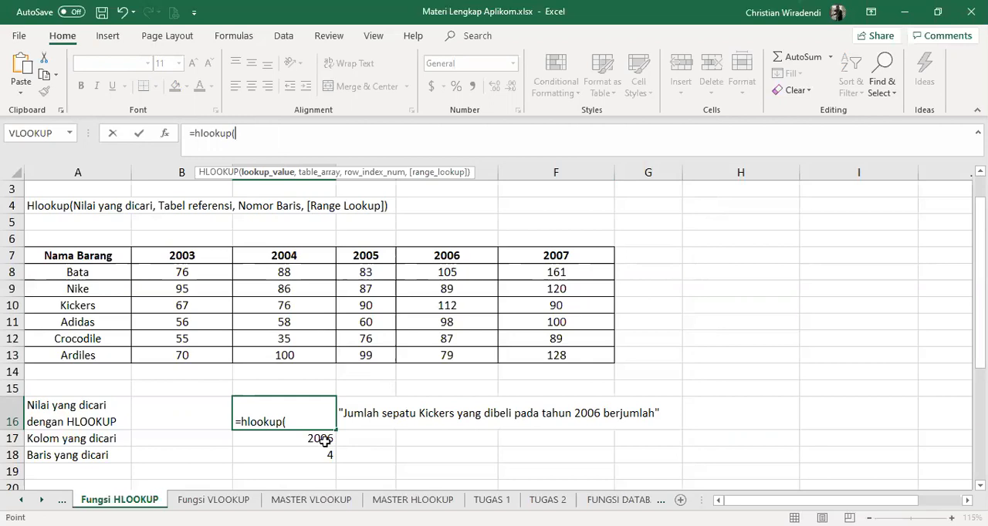
left_click(323, 440)
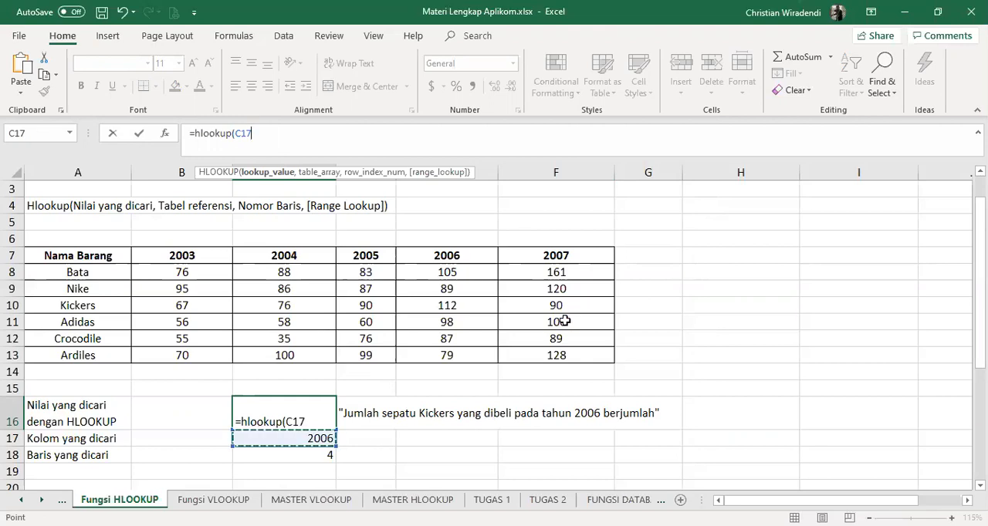
type(",")
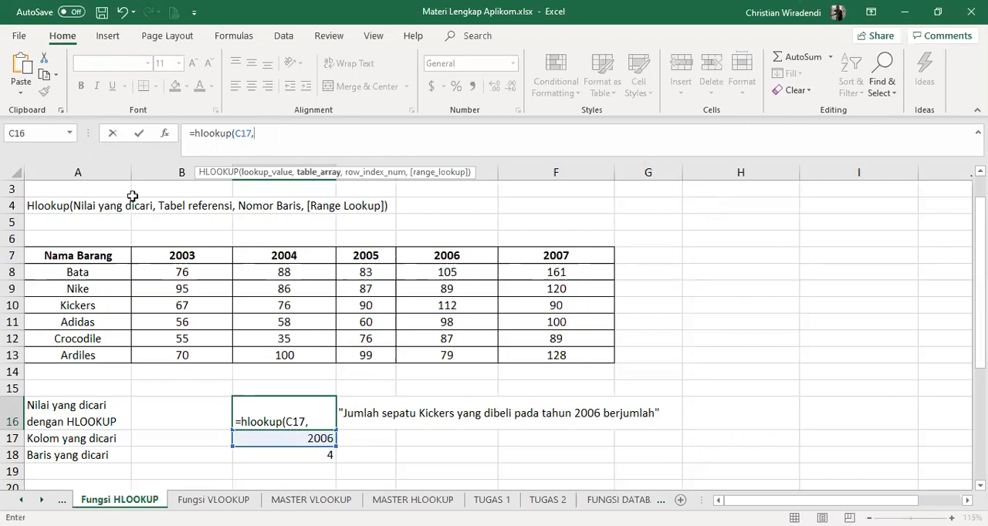
left_click(192, 260)
left_click(543, 355, "shift")
type(",")
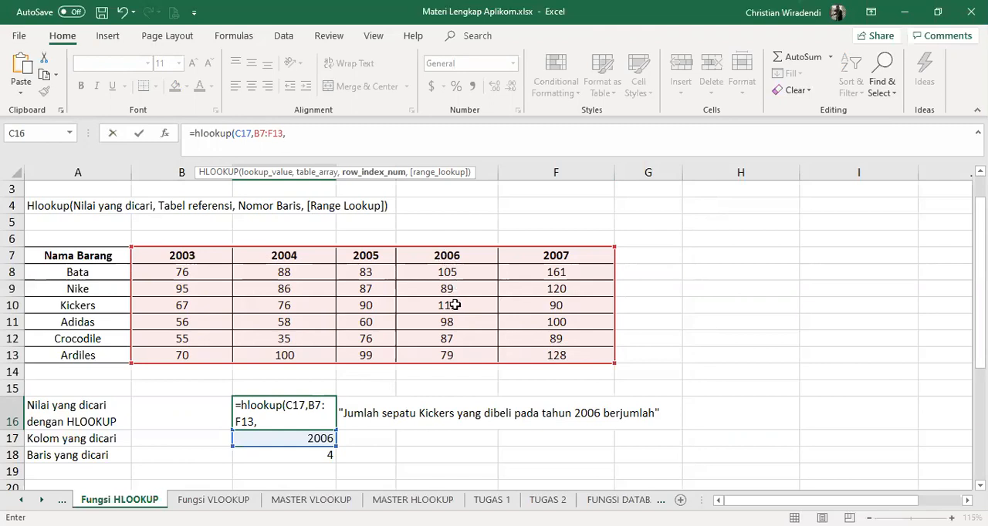
left_click(322, 455)
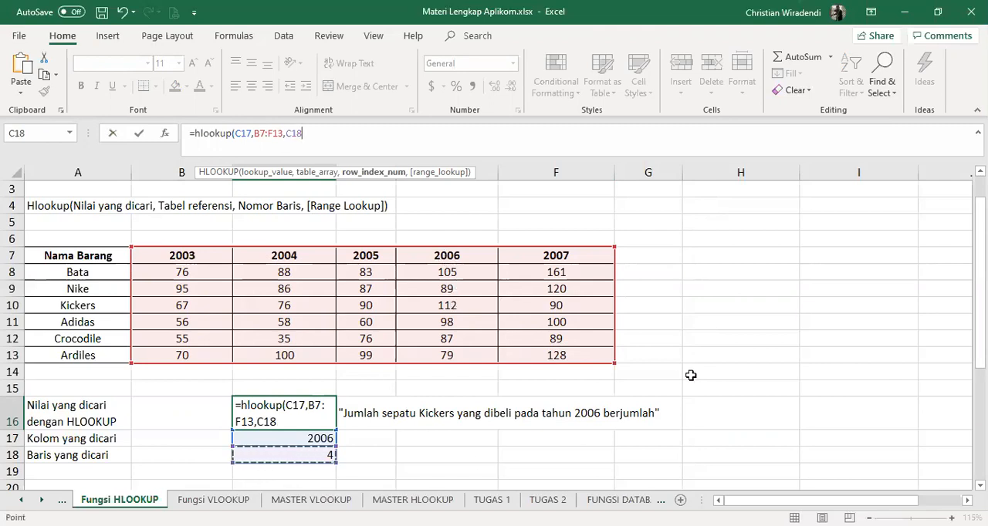
type(",false")
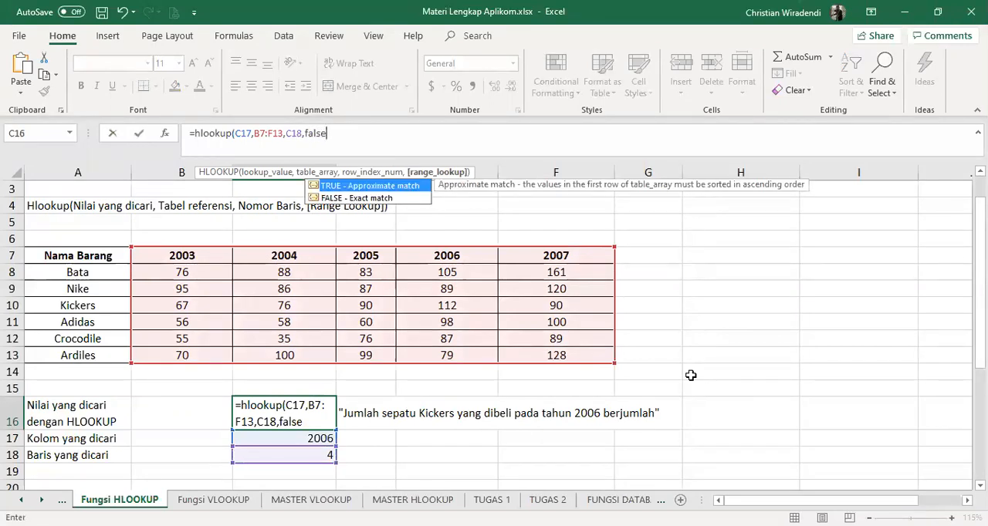
type(")")
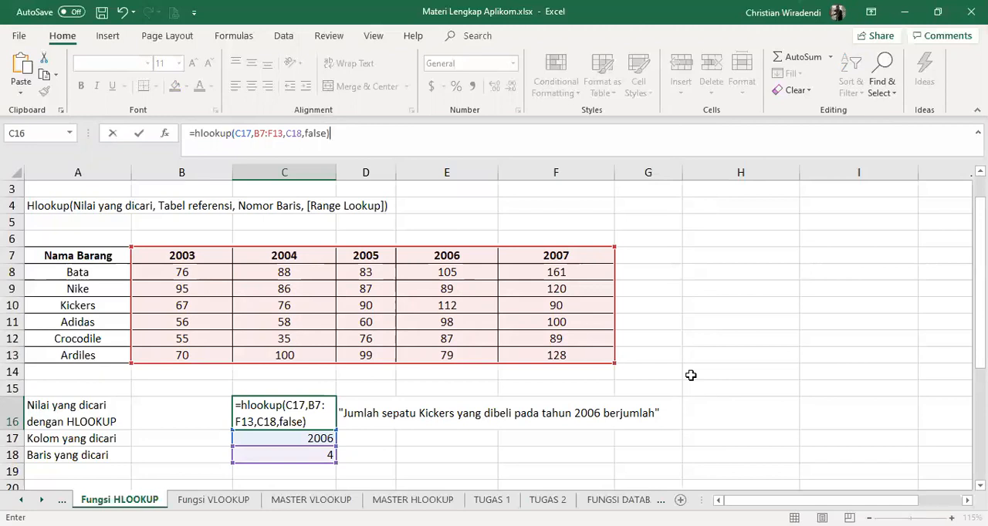
key("Return")
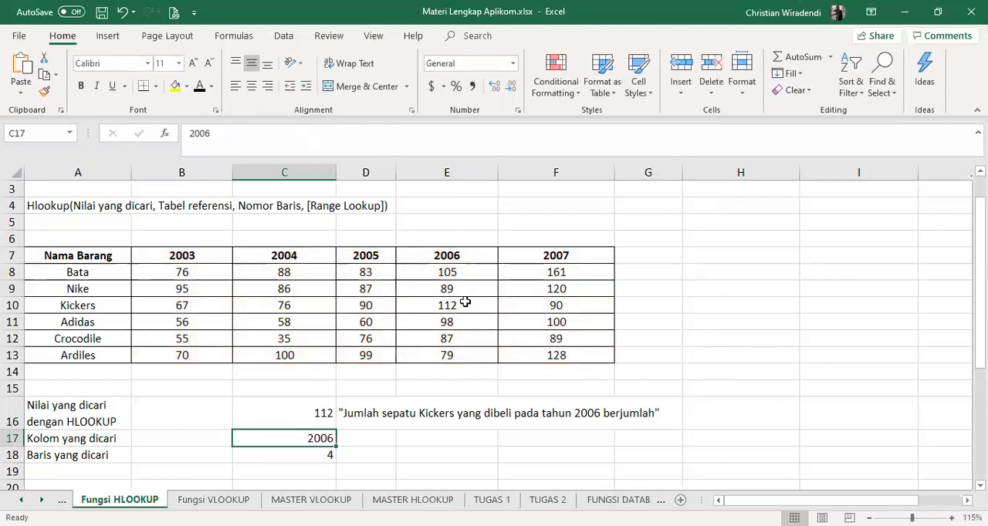
Start an HLOOKUP formula in B28, the NAMA row under code 1005, with B27 as the lookup value
scroll(490, 294, "down", 2)
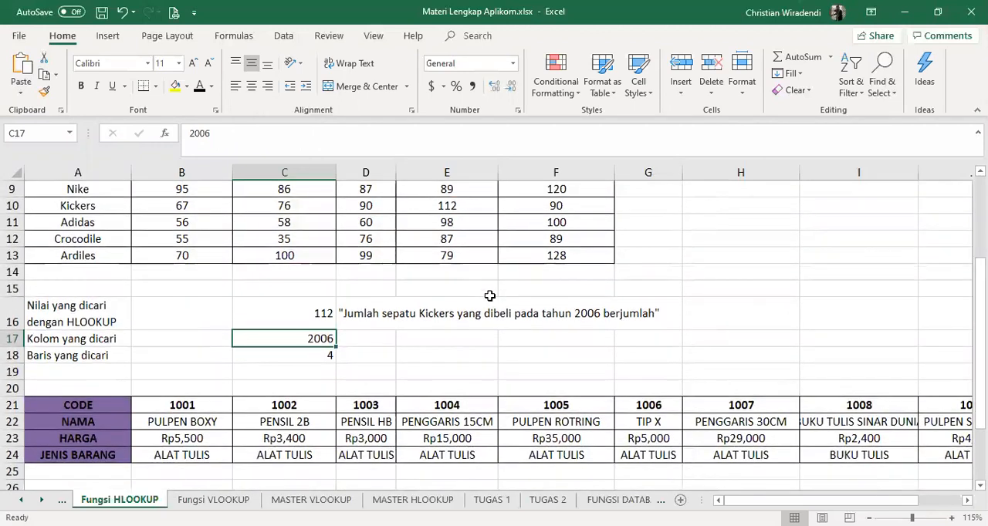
scroll(490, 296, "up", 2)
scroll(494, 292, "down", 3)
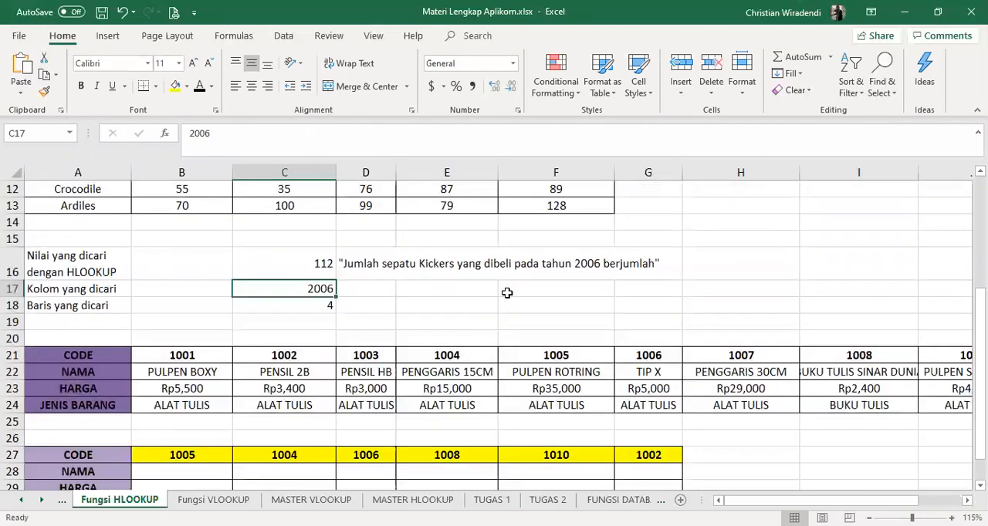
scroll(507, 293, "down", 1)
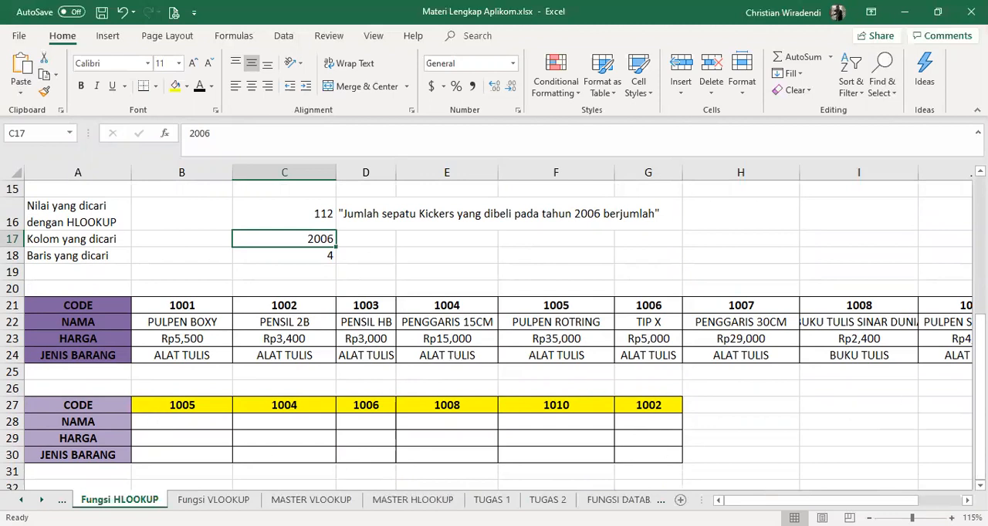
scroll(494, 335, "down", 1)
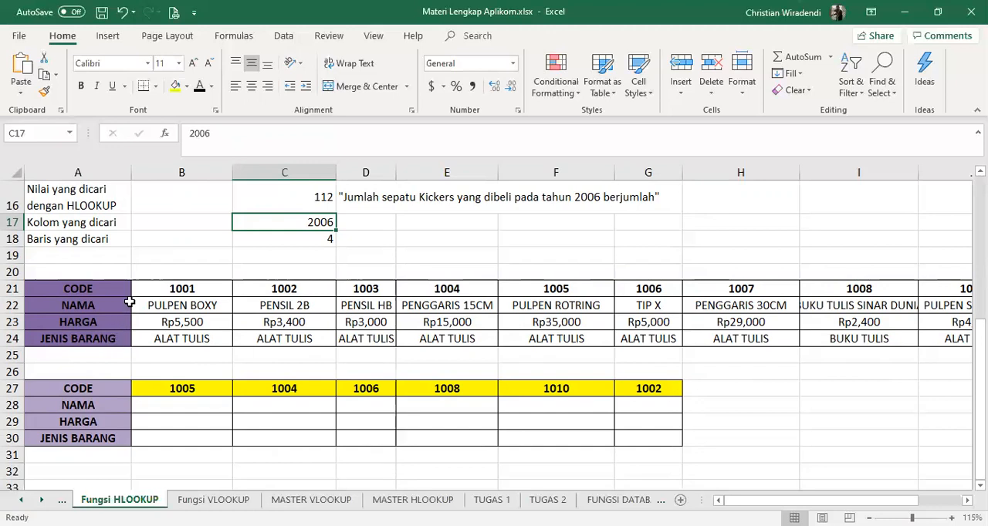
left_click(196, 410)
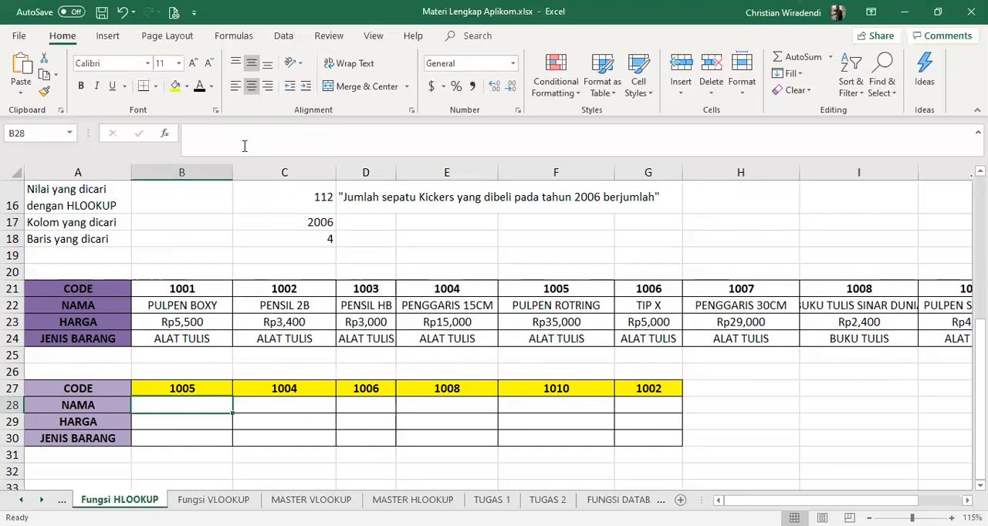
type("=")
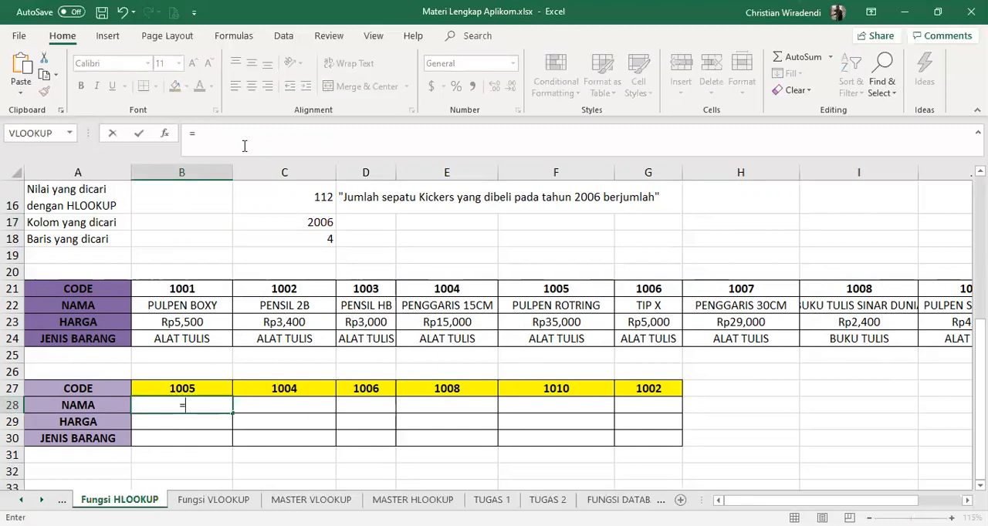
type("hlookup")
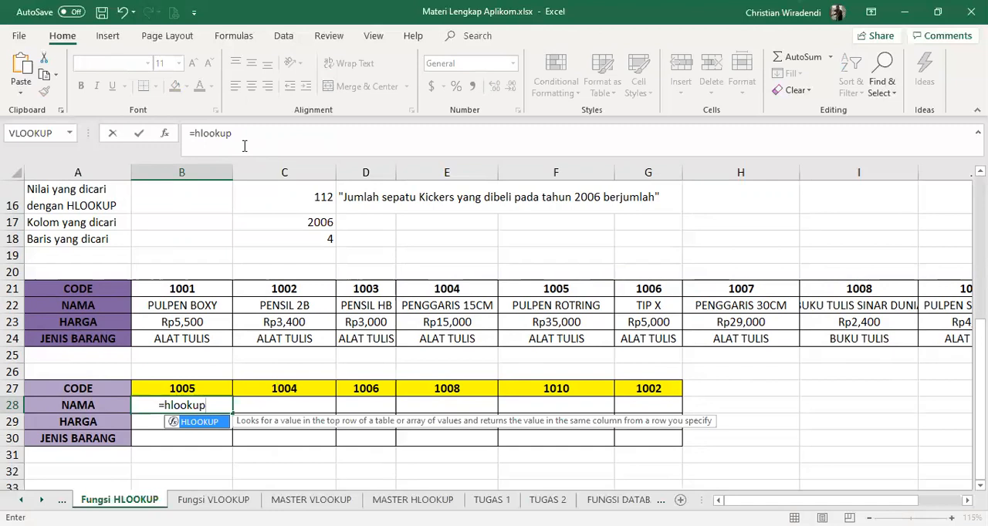
type("(")
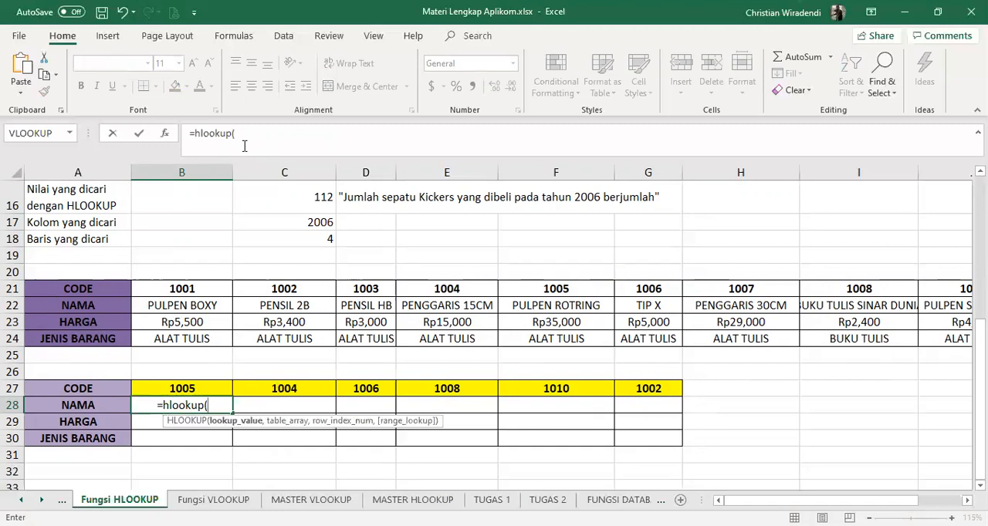
left_click(188, 390)
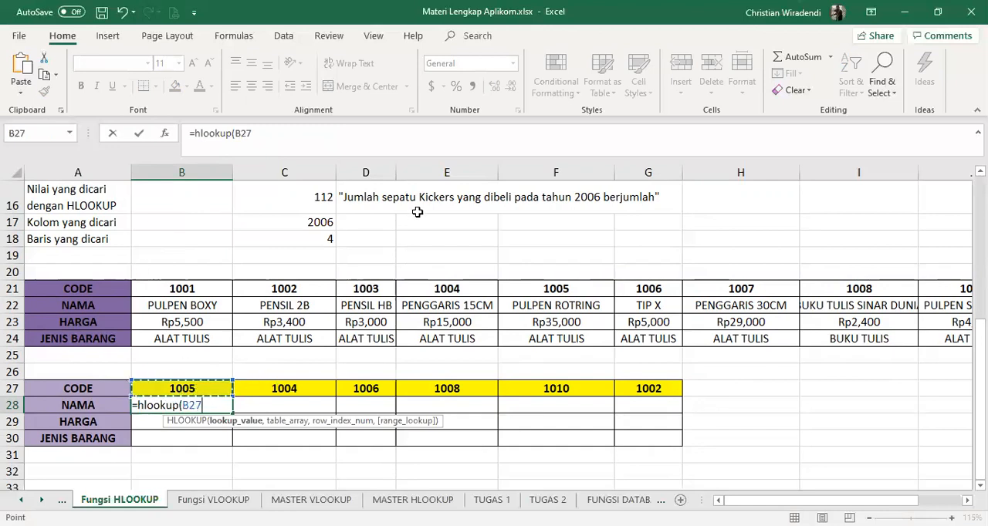
type(",")
Finish the B28 formula with table range B21:K24, row index 2 and false for the range lookup
left_click(200, 288)
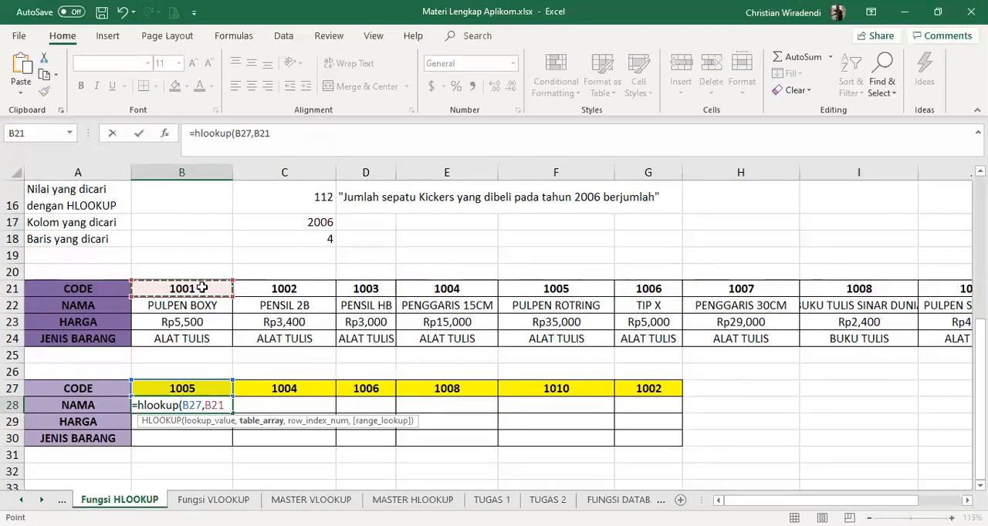
key("ctrl+shift+Right")
key("ctrl+shift+Down")
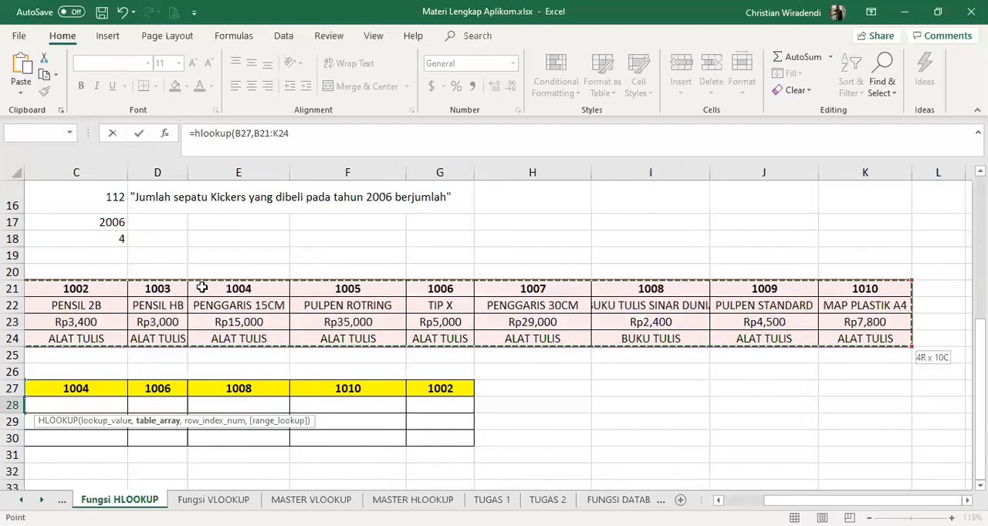
type(",")
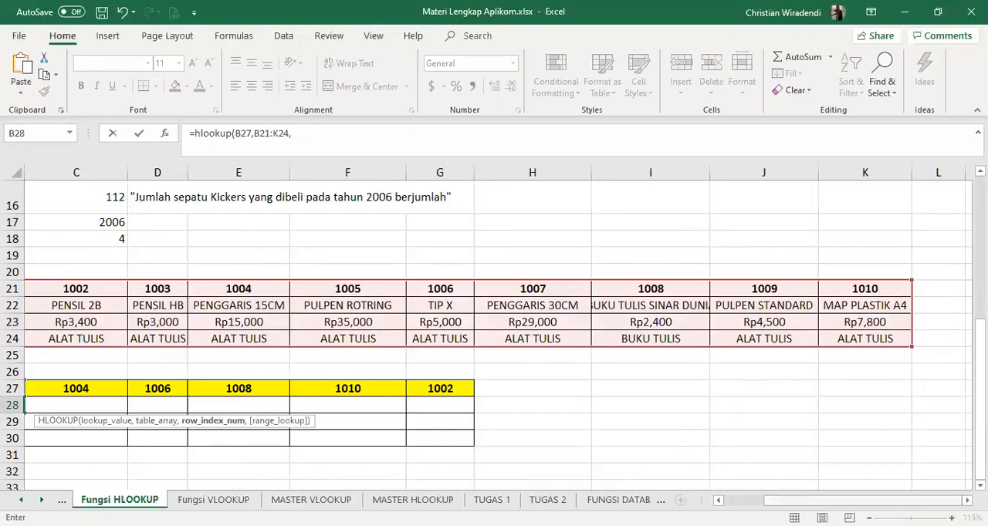
scroll(552, 443, "left", 2)
type("2")
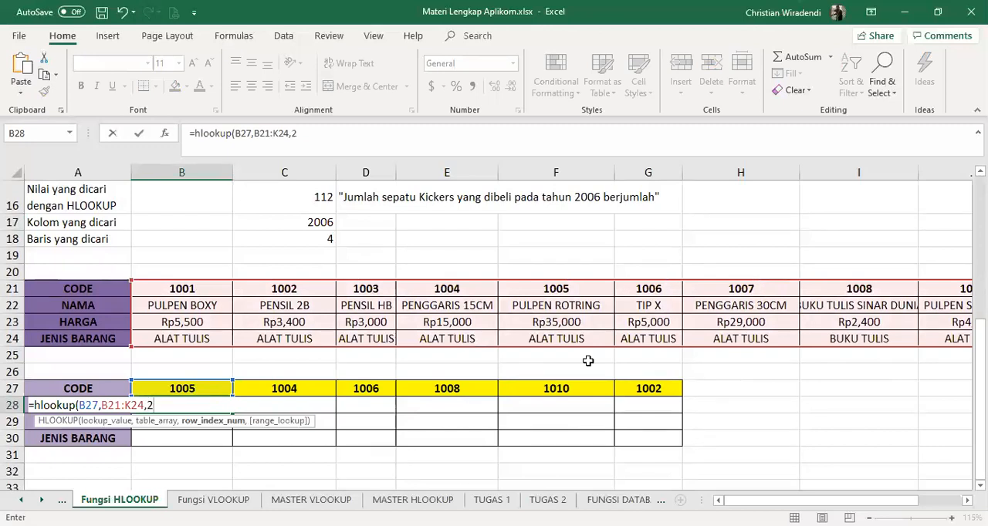
type(",false")
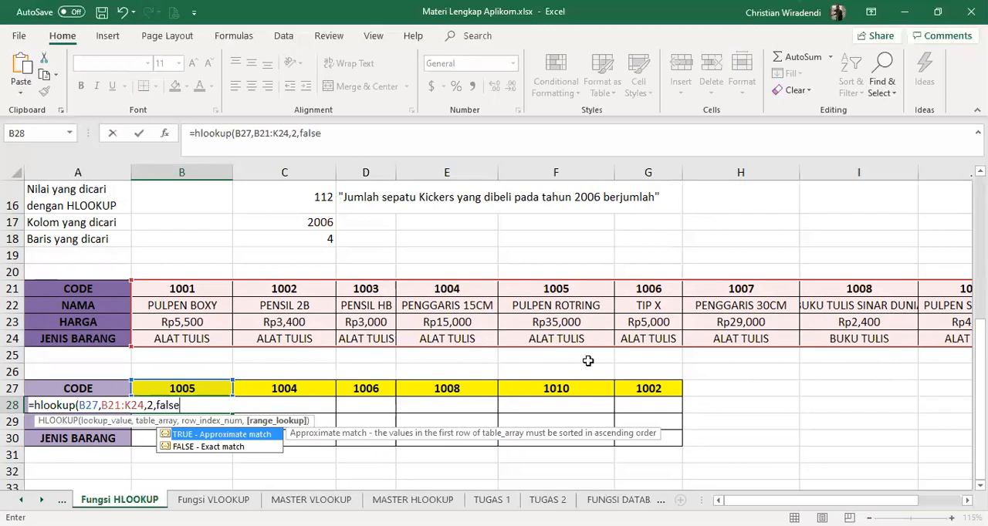
type(")")
key("Return")
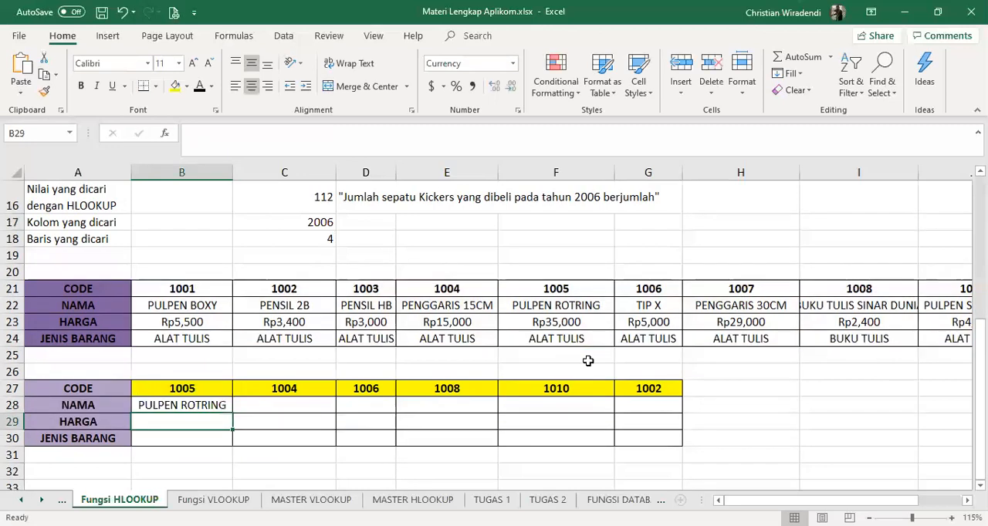
Fill the B28 formula across the NAMA row to G28 and compare the references in B28 and C28
left_click(213, 406)
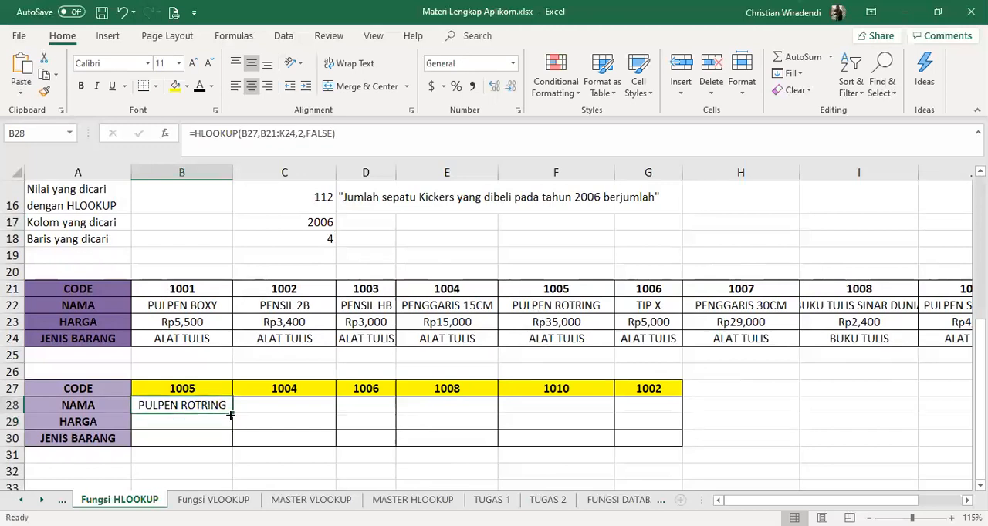
left_click_drag(232, 413, 658, 415)
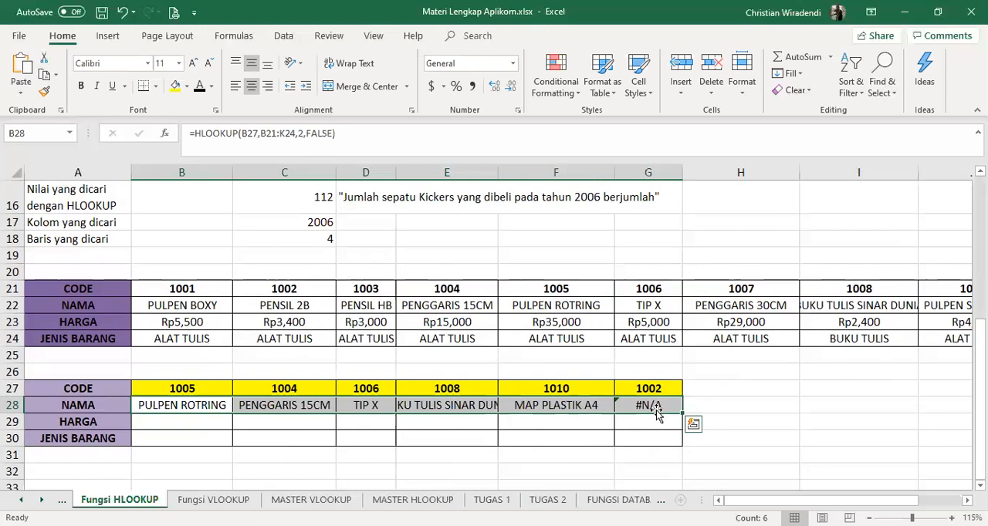
left_click(183, 404)
left_click(289, 407)
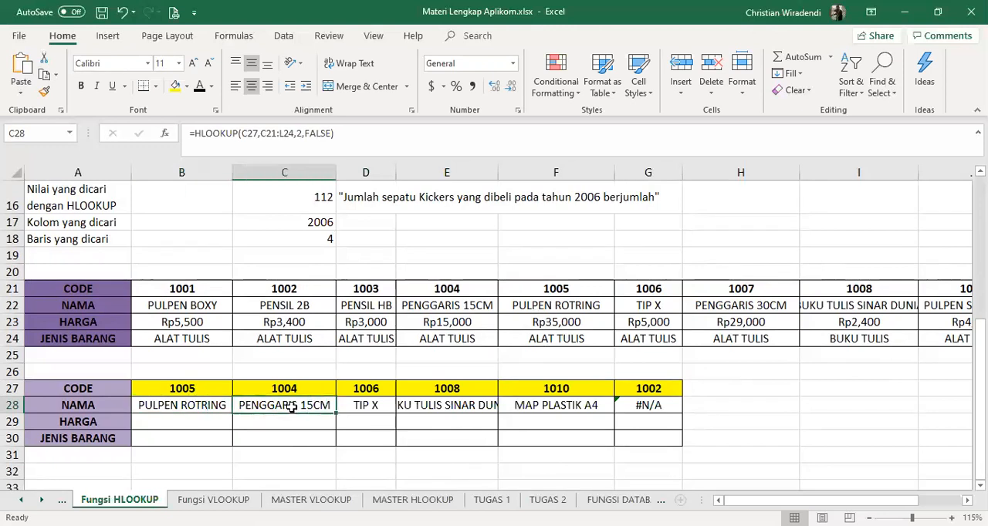
left_click(211, 412)
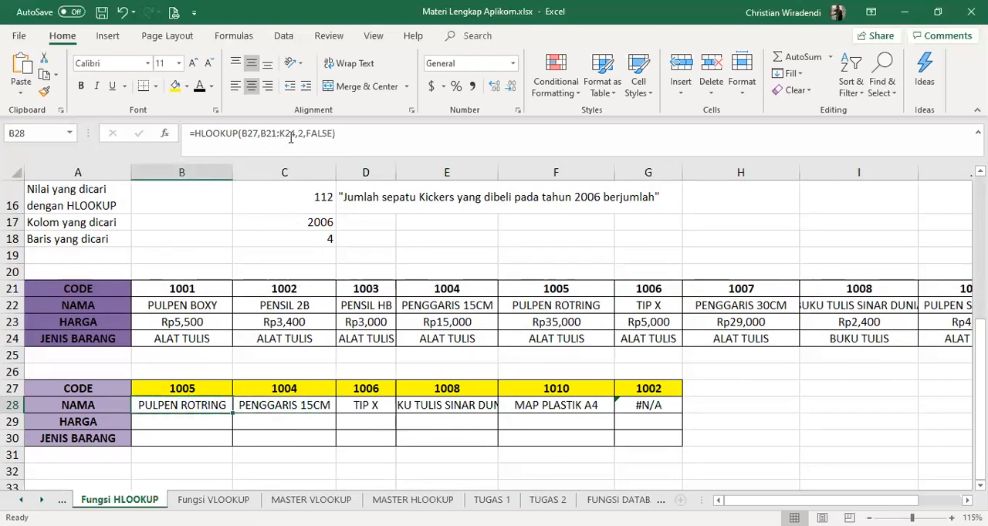
left_click(294, 400)
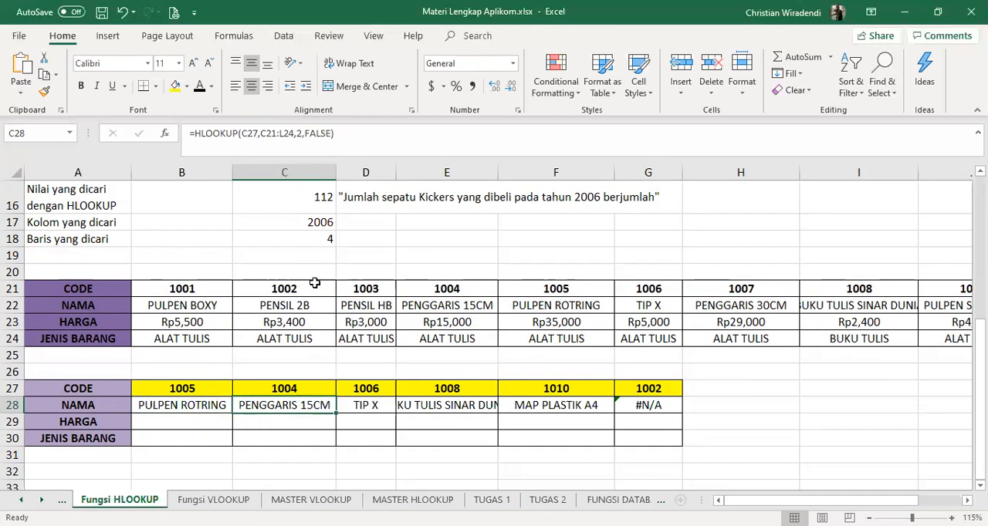
Make the table range in the B28 formula absolute as $B$21:$K$24 and refill it across the NAMA row to G28
left_click(378, 408)
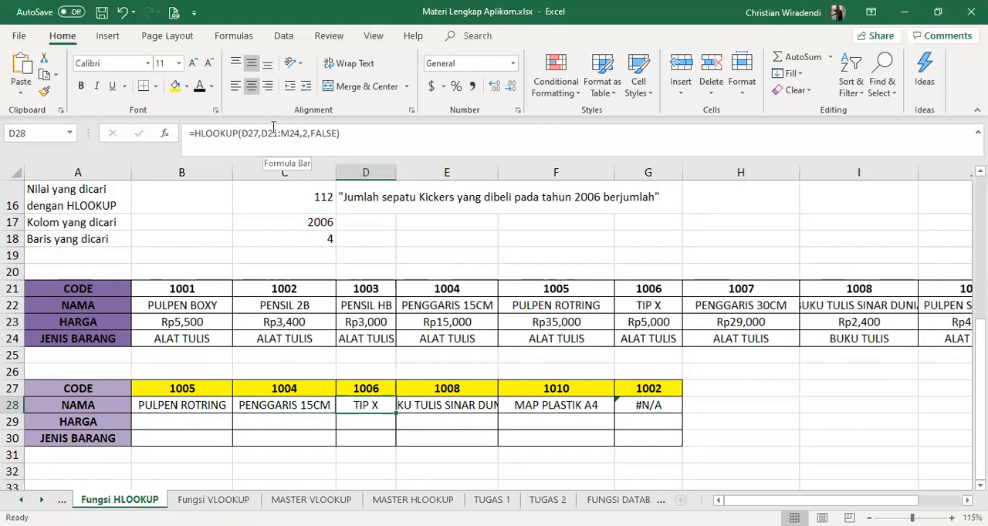
left_click(217, 408)
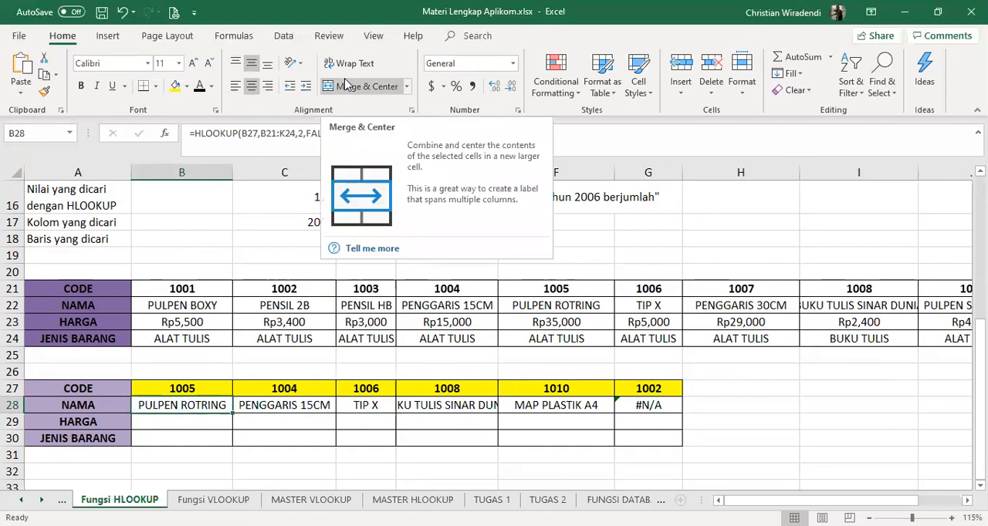
left_click(268, 133)
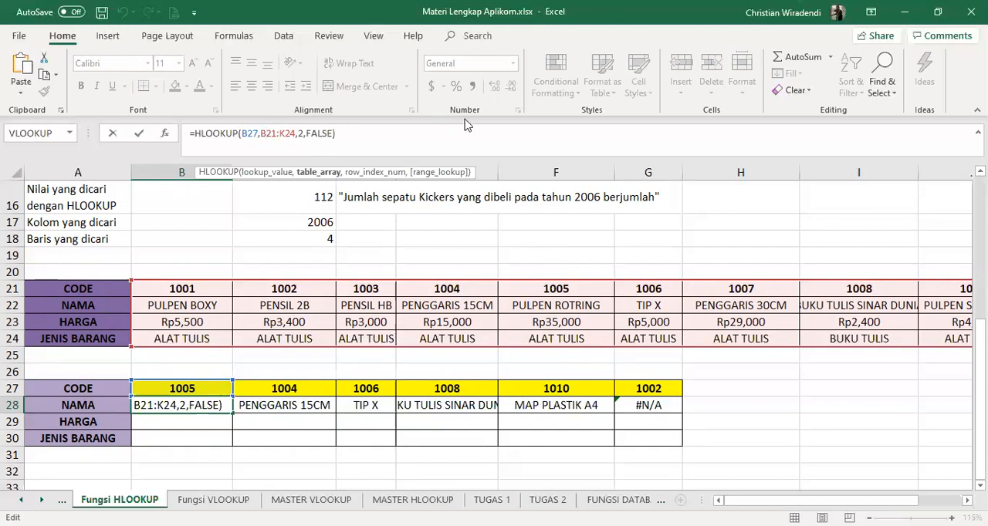
key("F4")
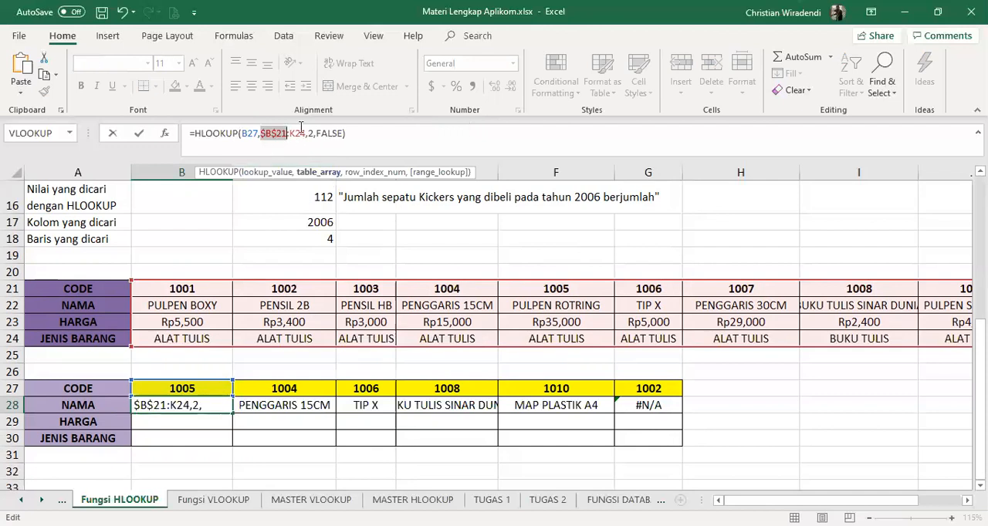
left_click(295, 133)
key("F4")
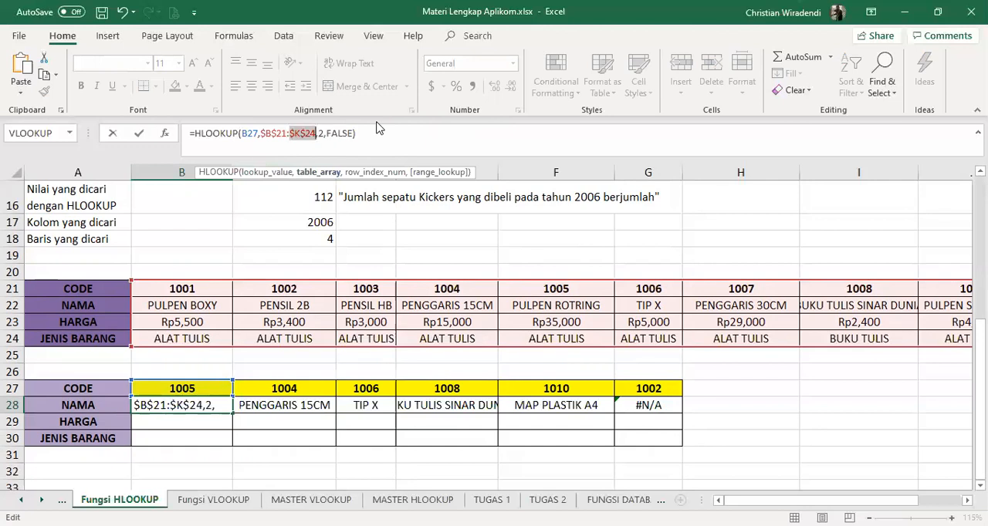
key("Return")
left_click(213, 407)
left_click_drag(234, 414, 669, 421)
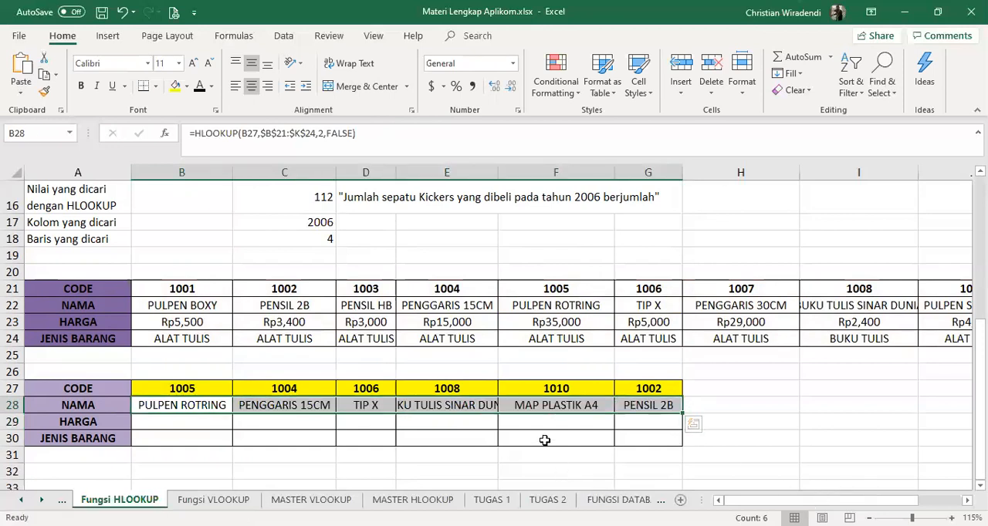
Start an HLOOKUP formula in B29, the HARGA row under code 1005, with lookup value B27 and table range B21:K24
left_click(146, 423)
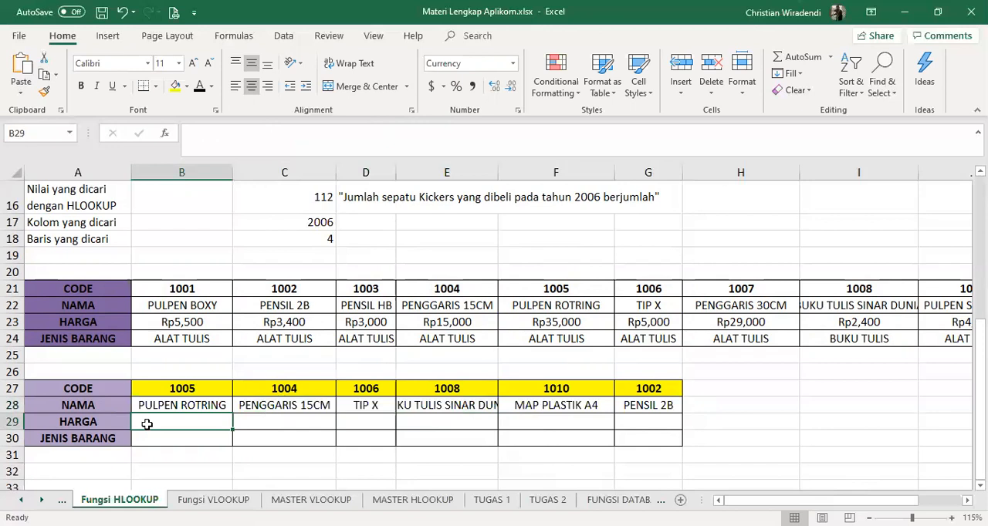
type("=")
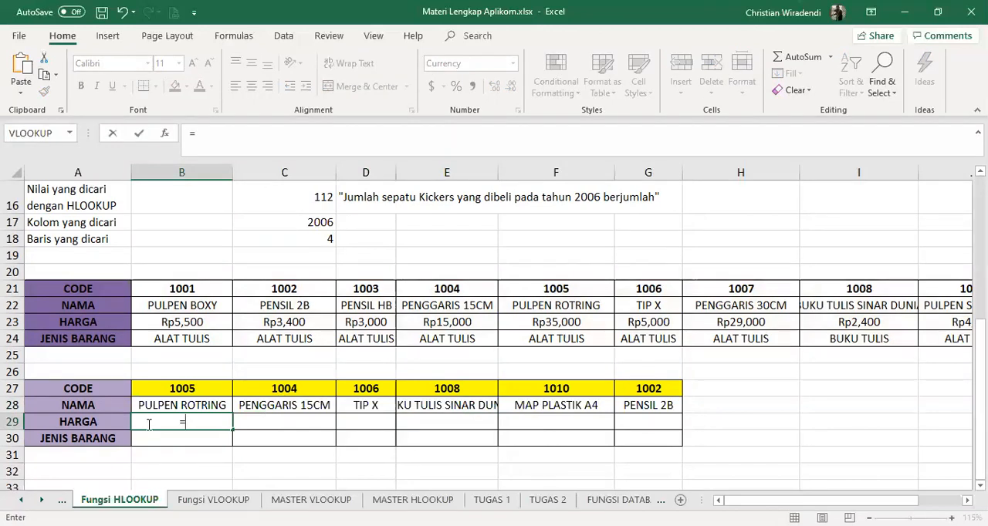
type("hlookup(")
left_click(185, 388)
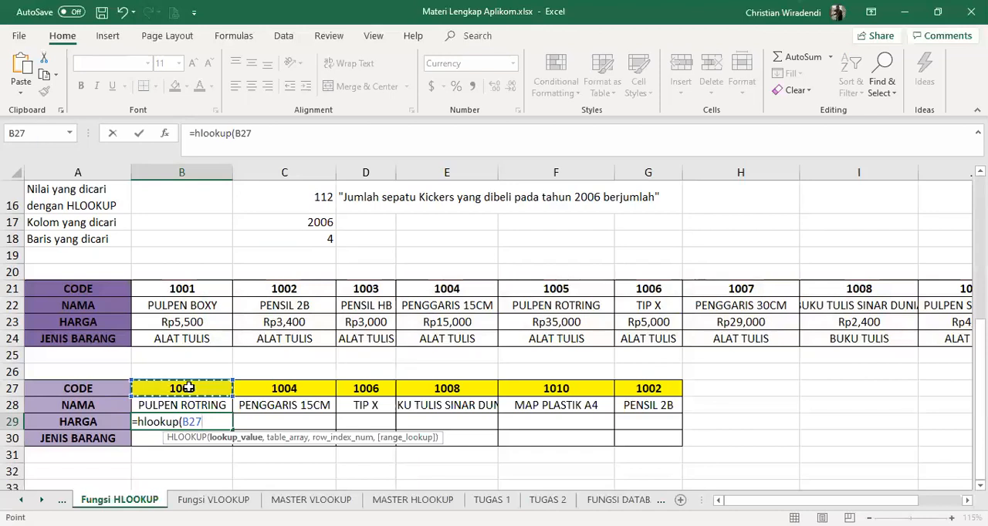
type(",")
left_click(209, 289)
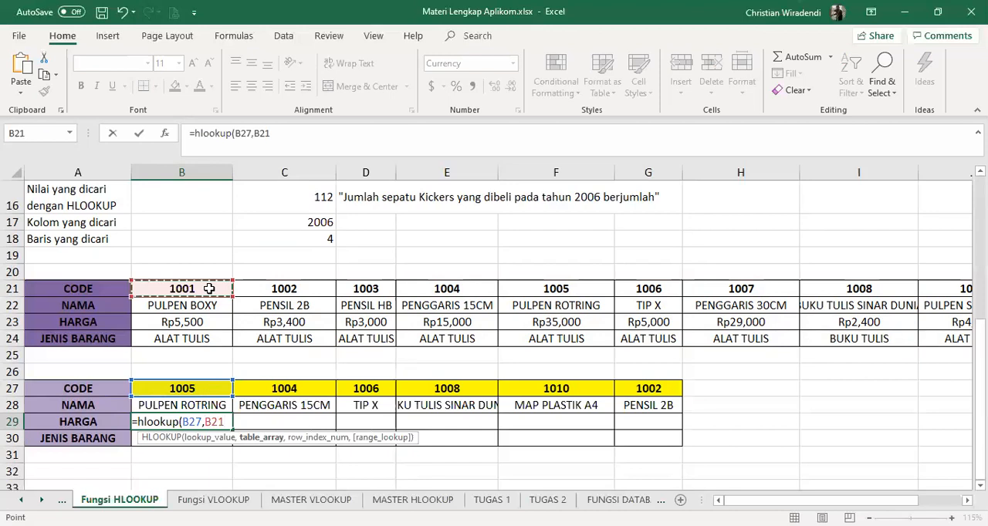
left_click_drag(209, 289, 865, 339)
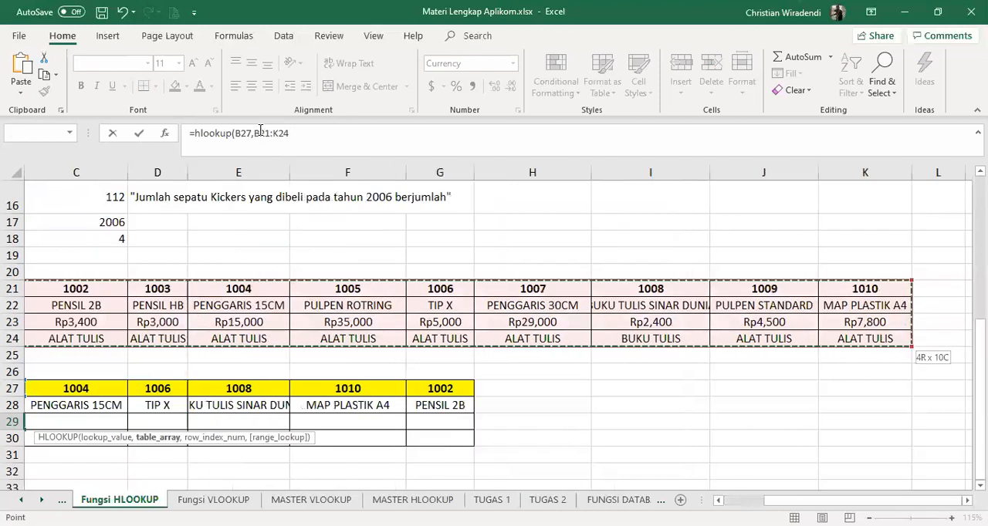
Make the table range in the unfinished B29 formula absolute as $B$21:$K$24
left_click(505, 142)
left_click(262, 133)
key("F4")
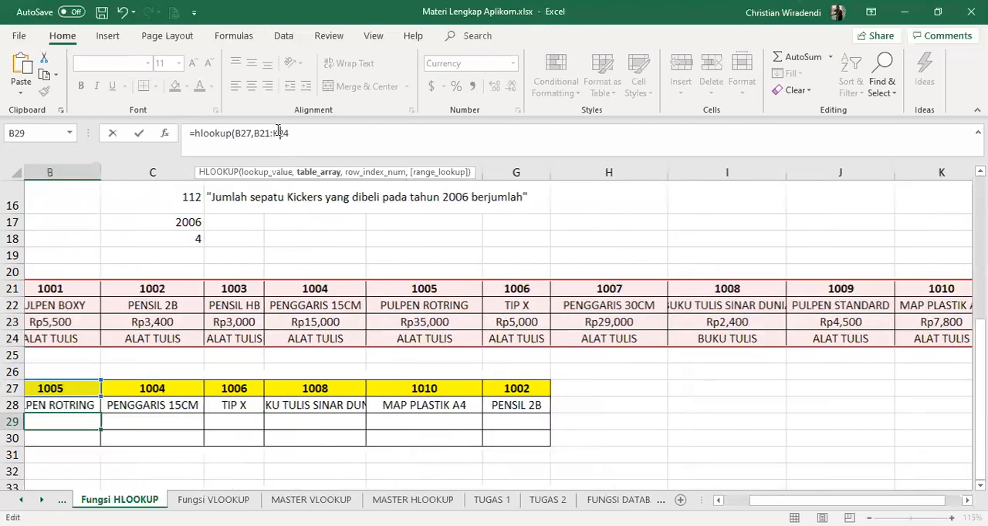
left_click(290, 132)
key("F4")
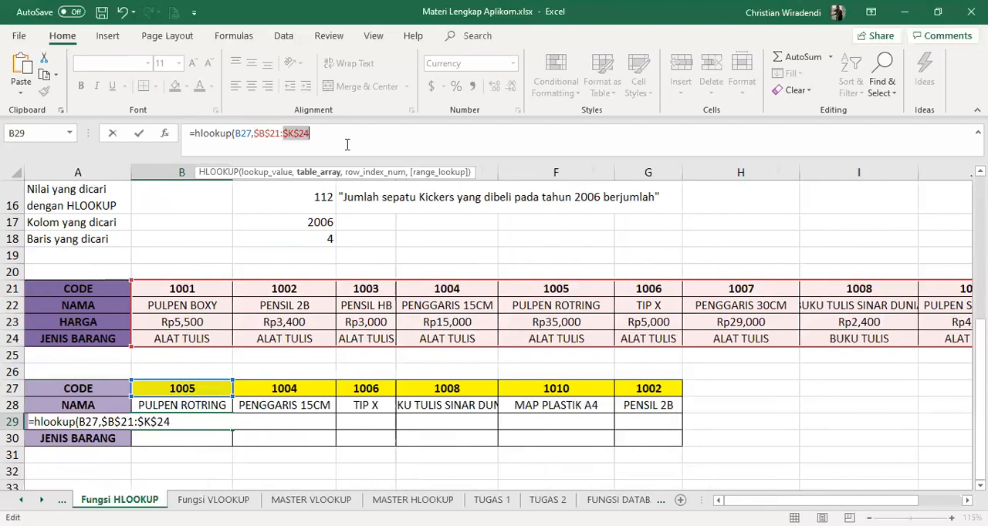
Finish the B29 formula with row index 3 and false for the range lookup, and fill it across the HARGA row to G29
left_click(328, 131)
type(",")
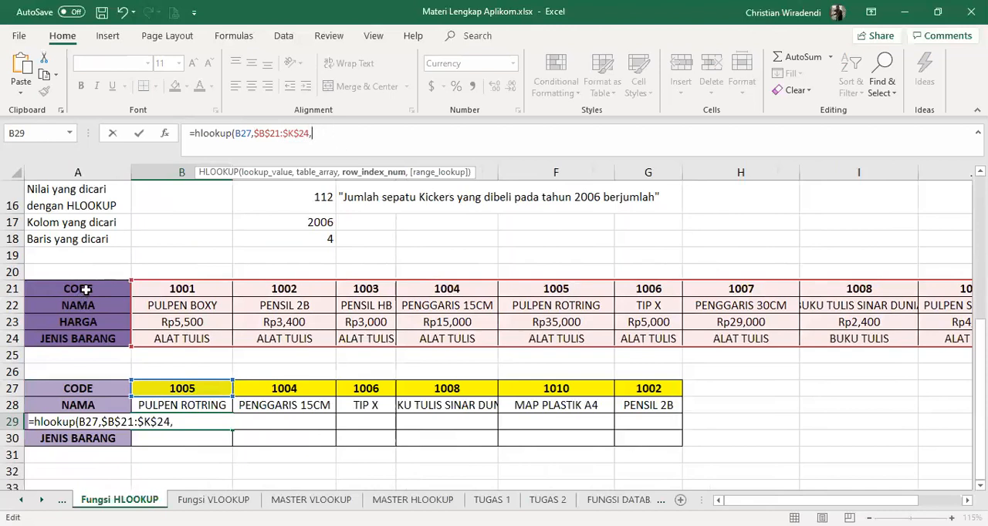
type("3)")
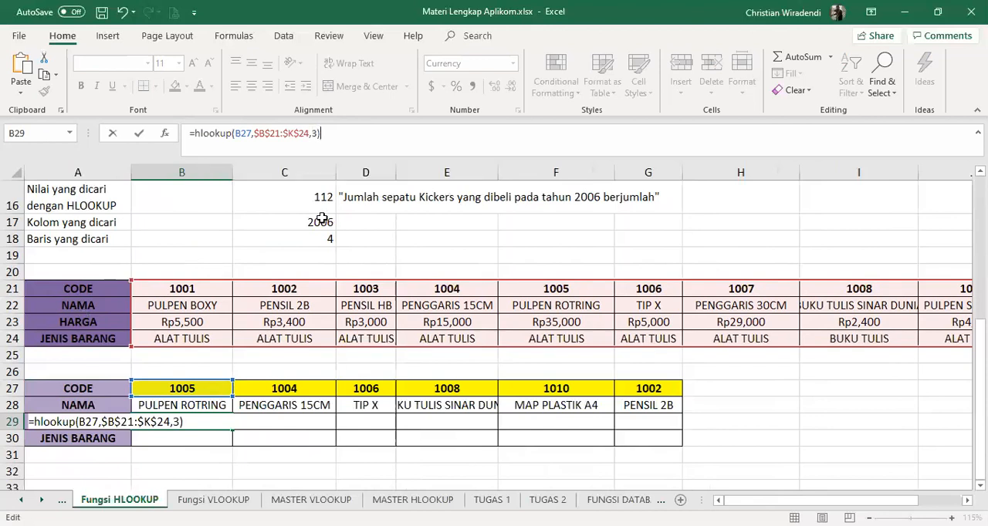
key("BackSpace")
type(",false")
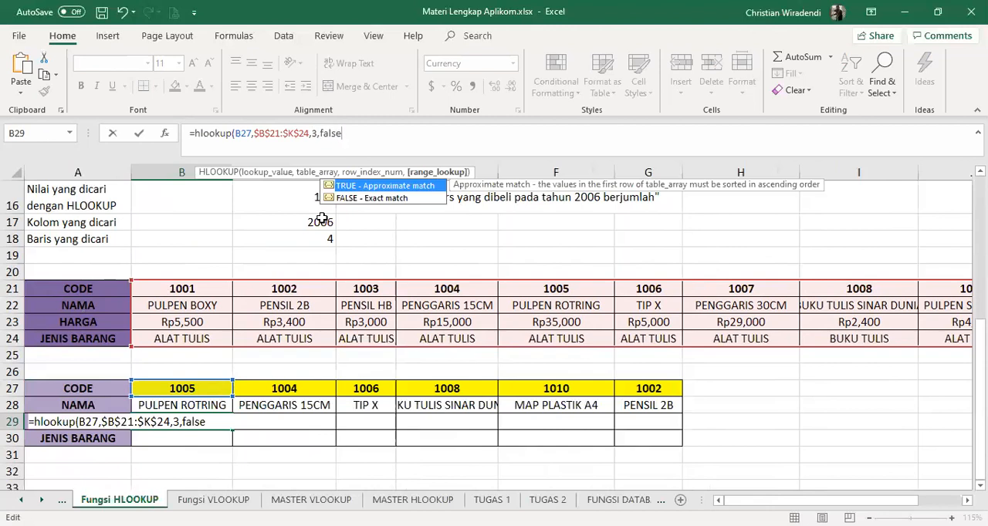
type(")")
key("Return")
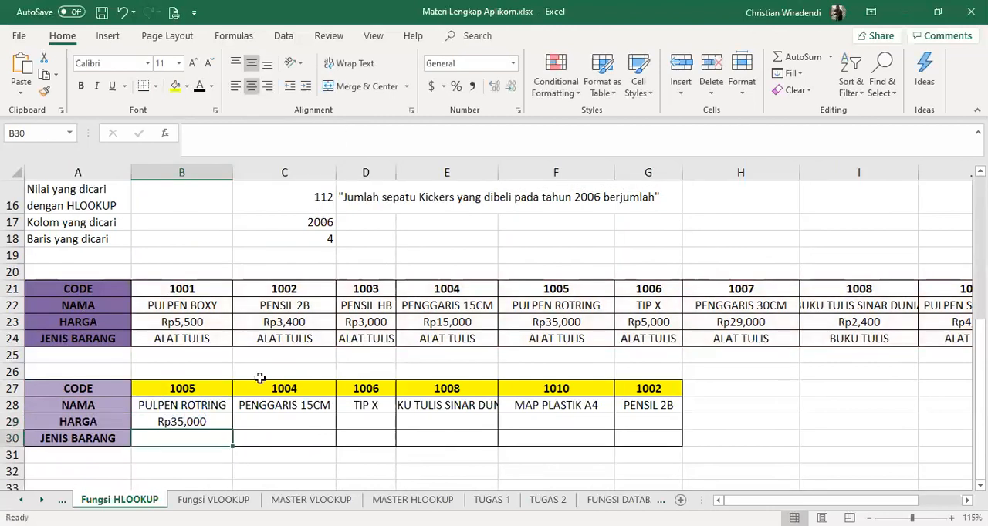
left_click(201, 425)
left_click_drag(232, 429, 648, 430)
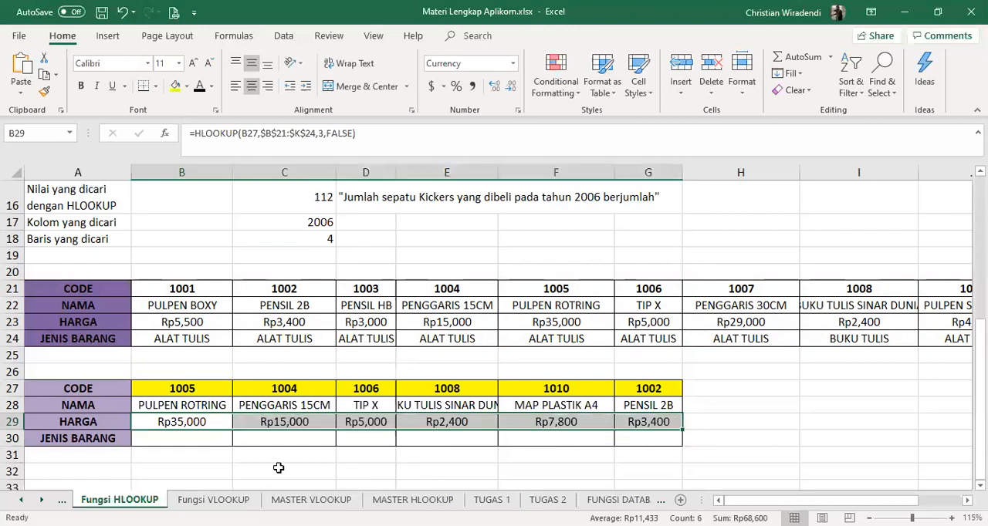
Start an HLOOKUP formula in B30, the JENIS BARANG row under code 1005, with lookup value B27 and table range B21:K24
left_click(185, 439)
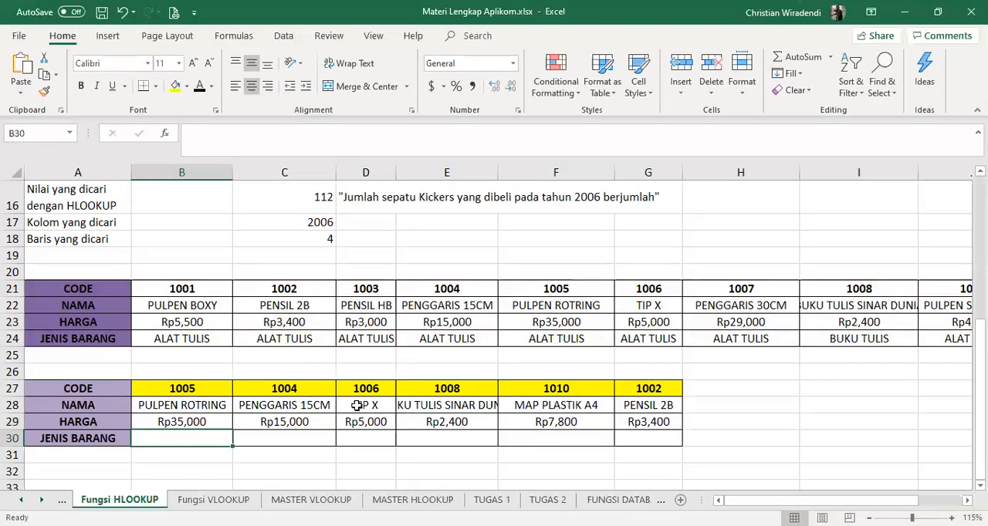
type("=h")
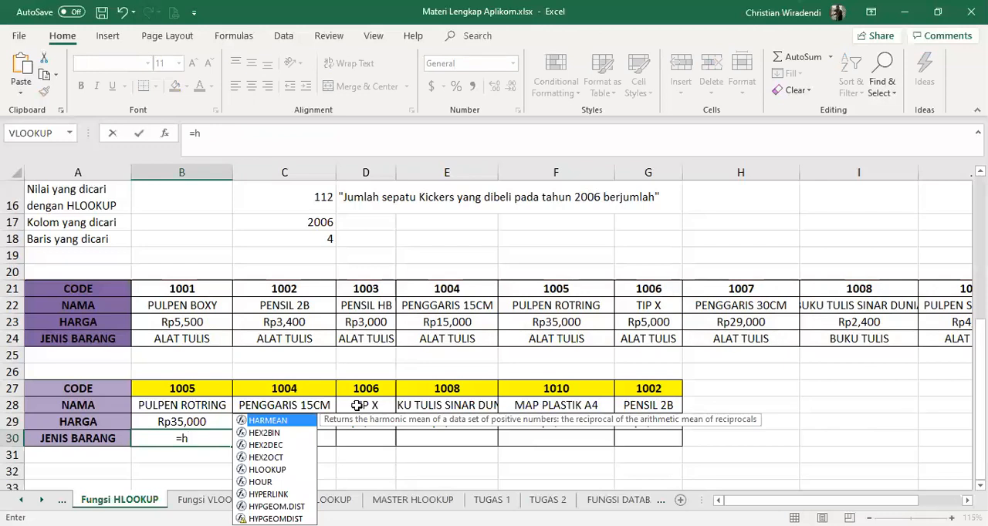
type("lookup(")
left_click(217, 389)
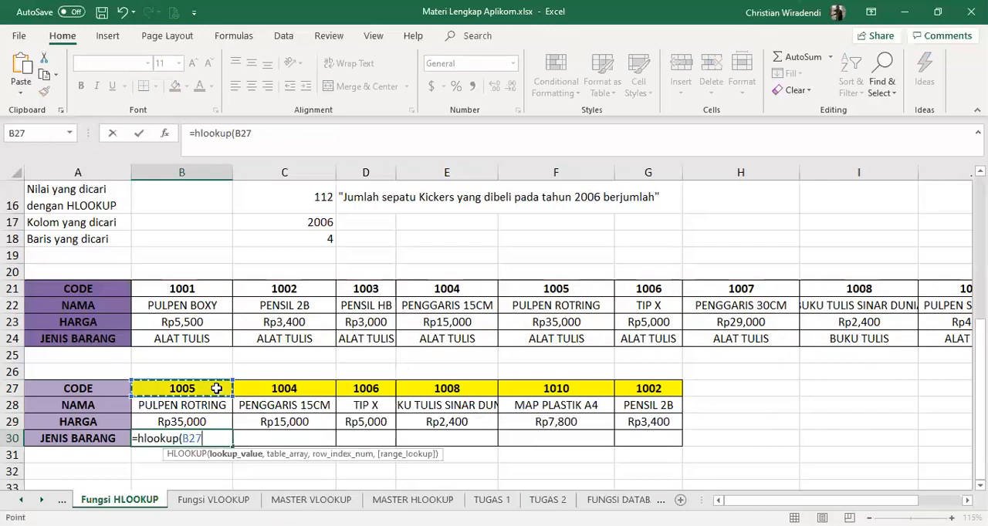
type(",")
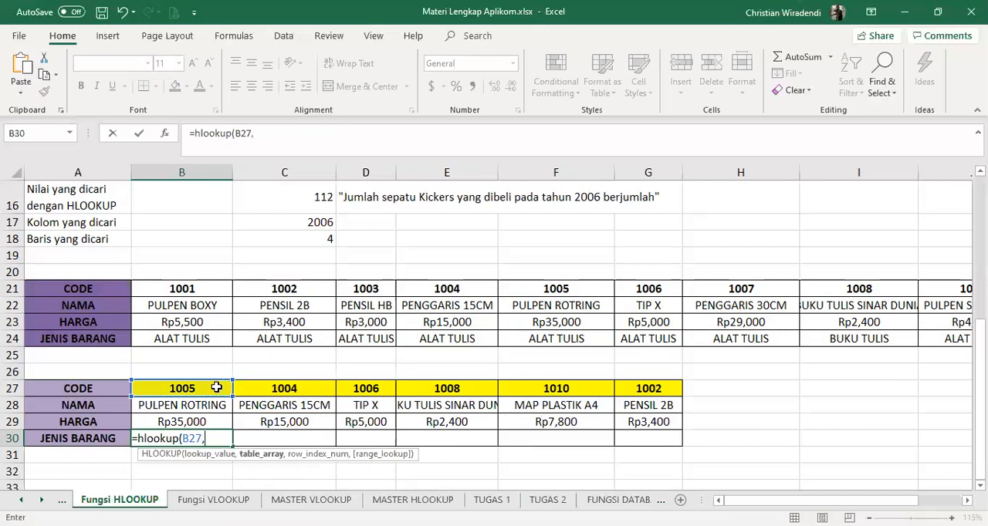
left_click(194, 286)
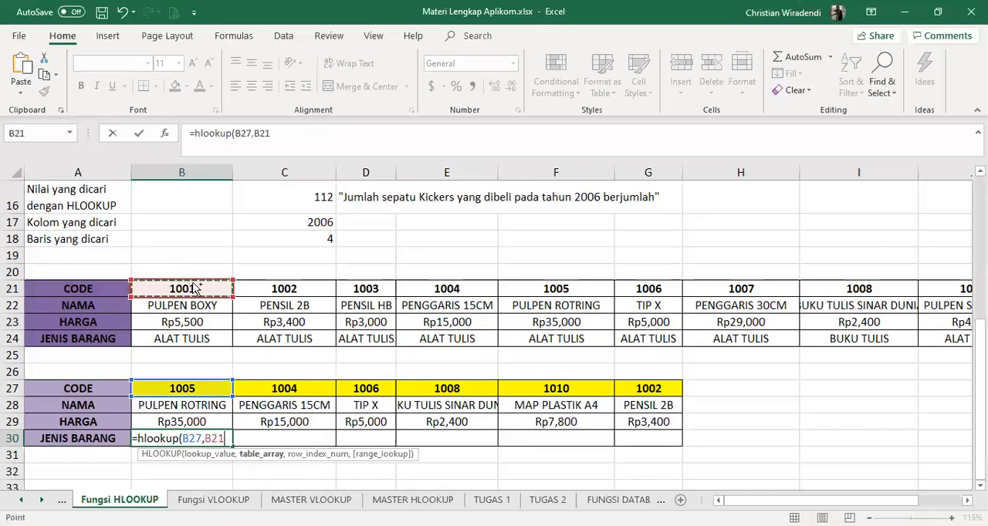
left_click_drag(196, 288, 865, 338)
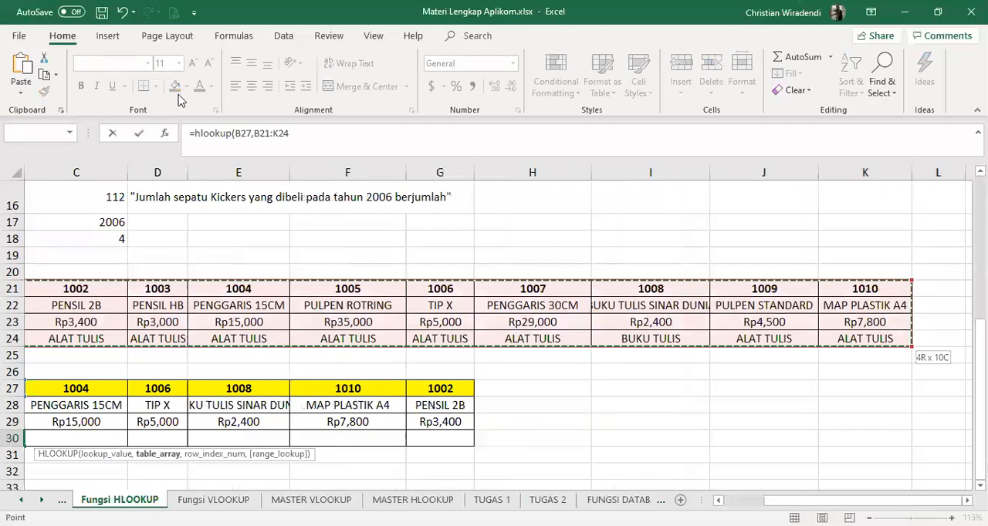
Make the table range in the unfinished B30 formula absolute as $B$21:$K$24
left_click(304, 144)
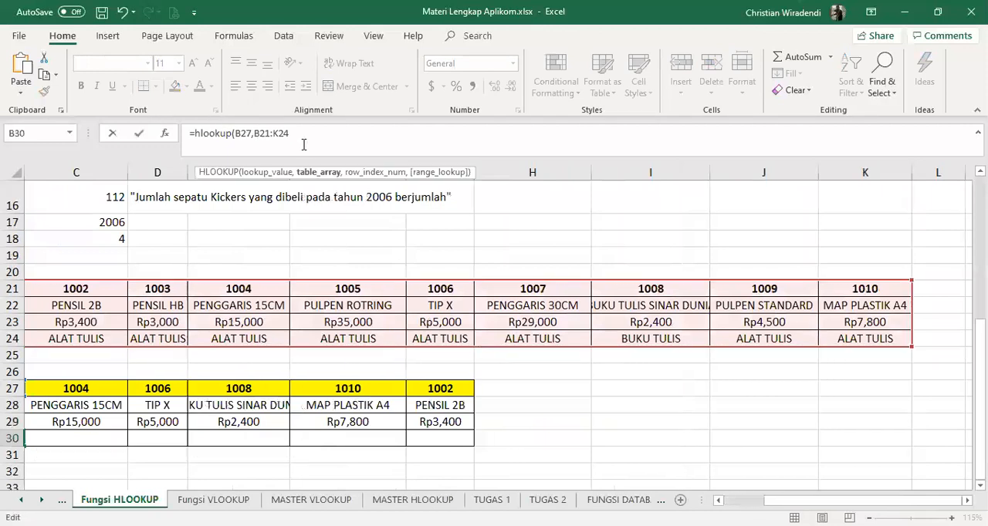
key("F4")
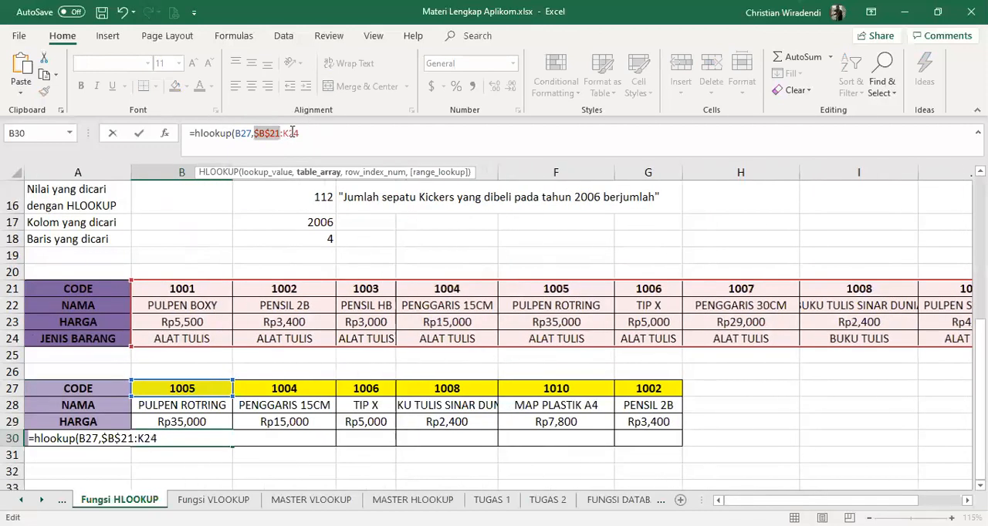
left_click(289, 133)
Finish the B30 formula with row index 4 and false for the range lookup, and fill it across the JENIS BARANG row to G30
left_click(318, 128)
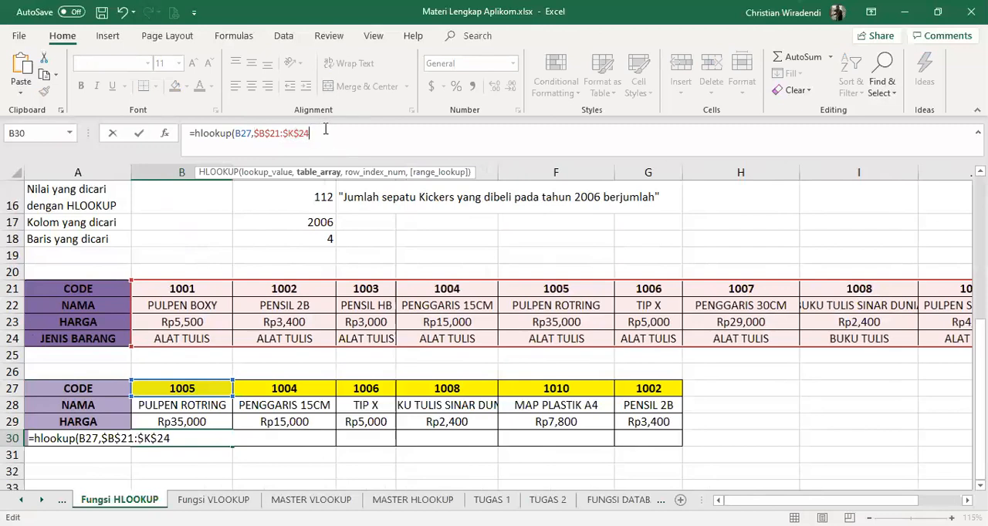
type(",")
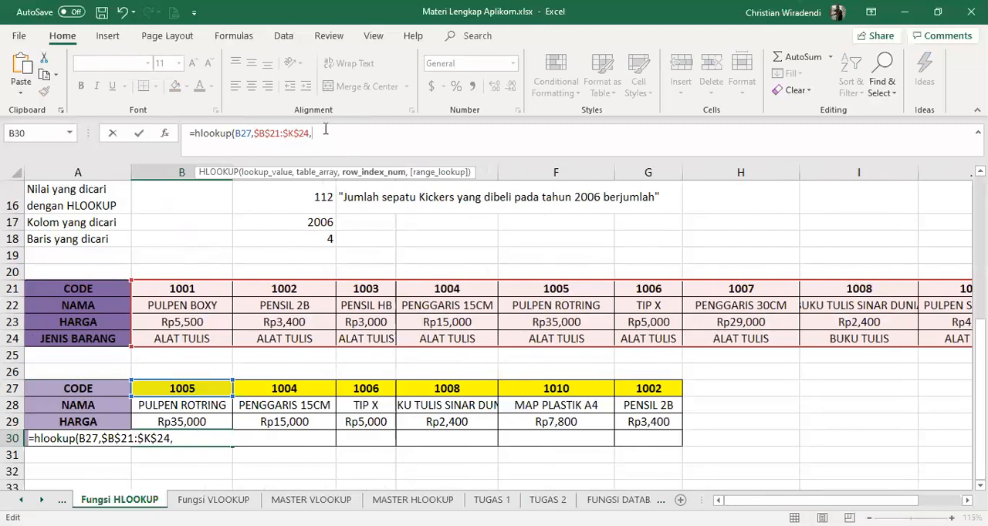
type("4)")
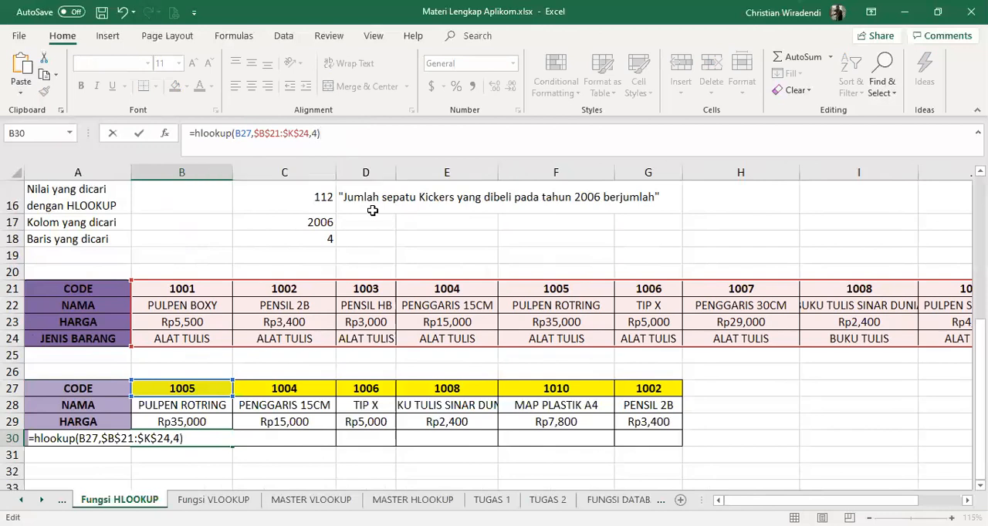
key("BackSpace")
type(",false)")
key("Return")
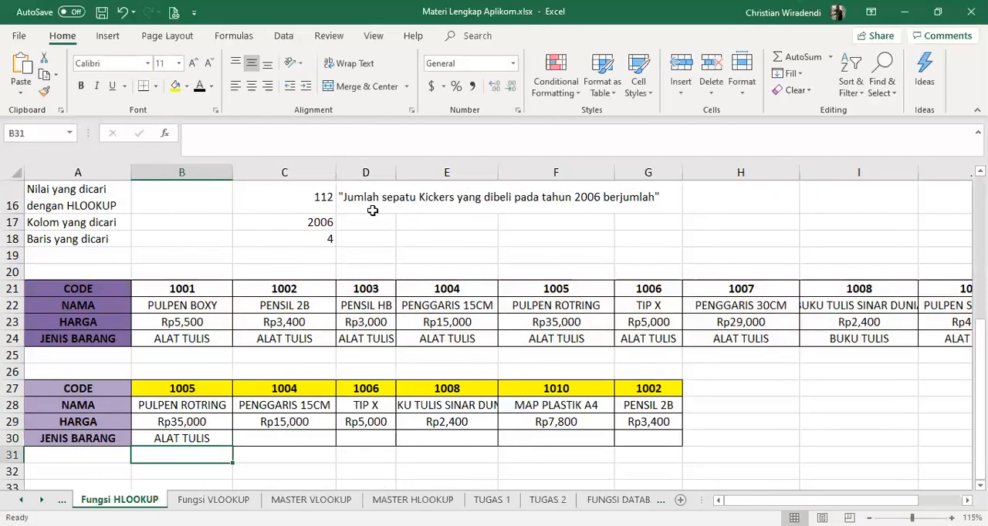
left_click(223, 435)
left_click_drag(231, 446, 656, 451)
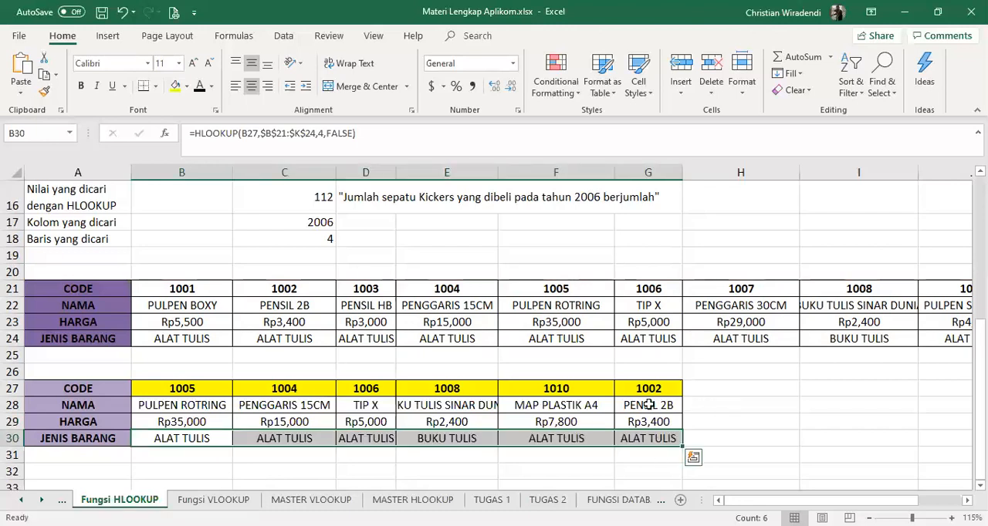
scroll(727, 382, "up", 5)
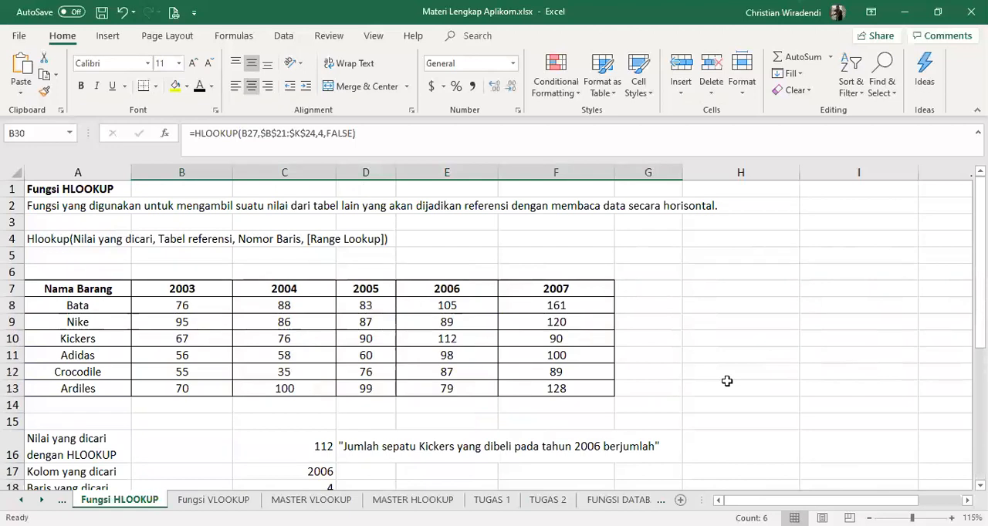